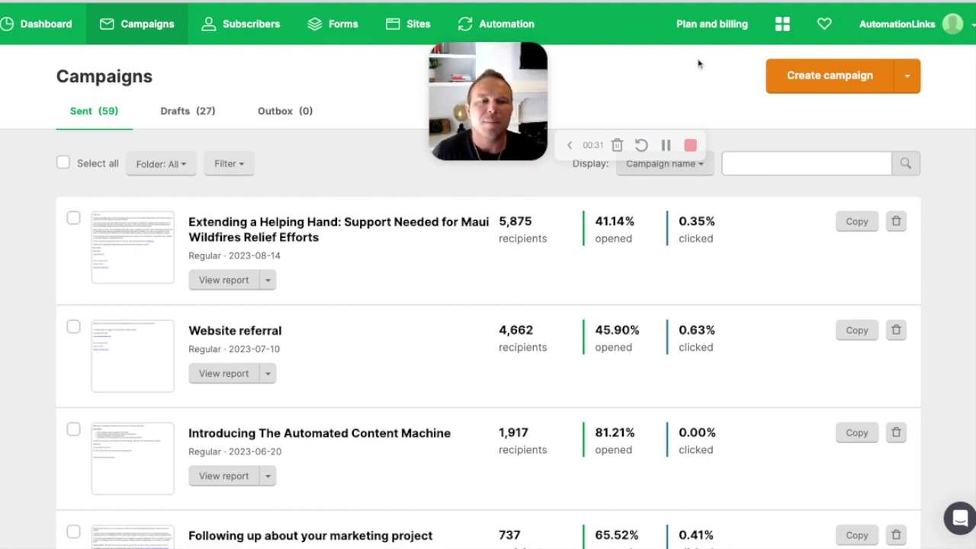
# Step: Start a new email campaign with Create campaign on the Campaigns page
pyautogui.click(829, 76)
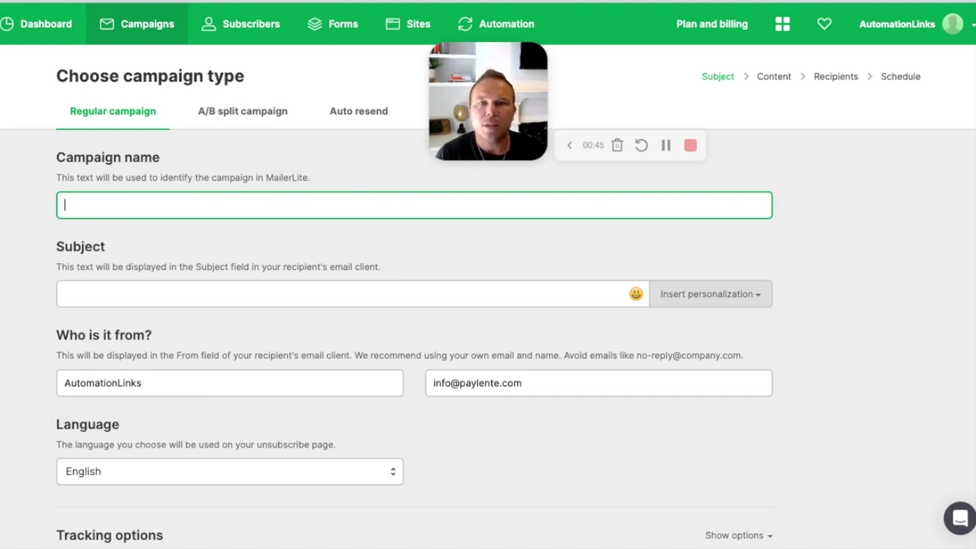
# Step: Name the campaign 'Newsletter 1', removing the extra word 'First'
pyautogui.write('First')
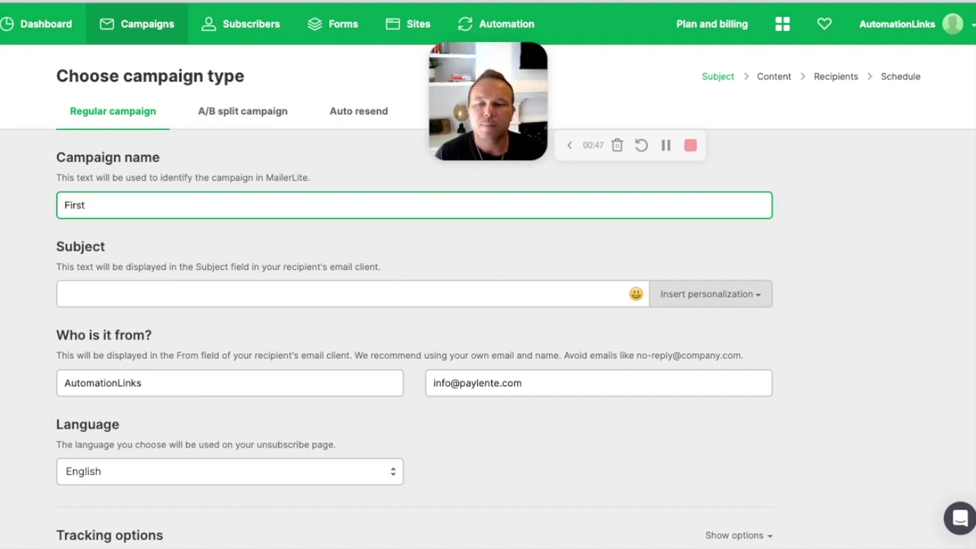
pyautogui.write(' Newslette')
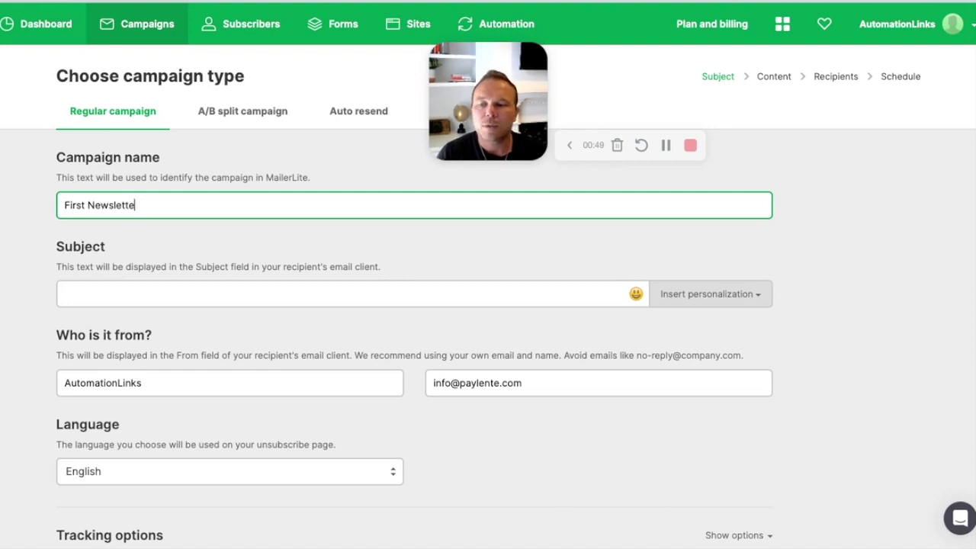
pyautogui.write('r 1')
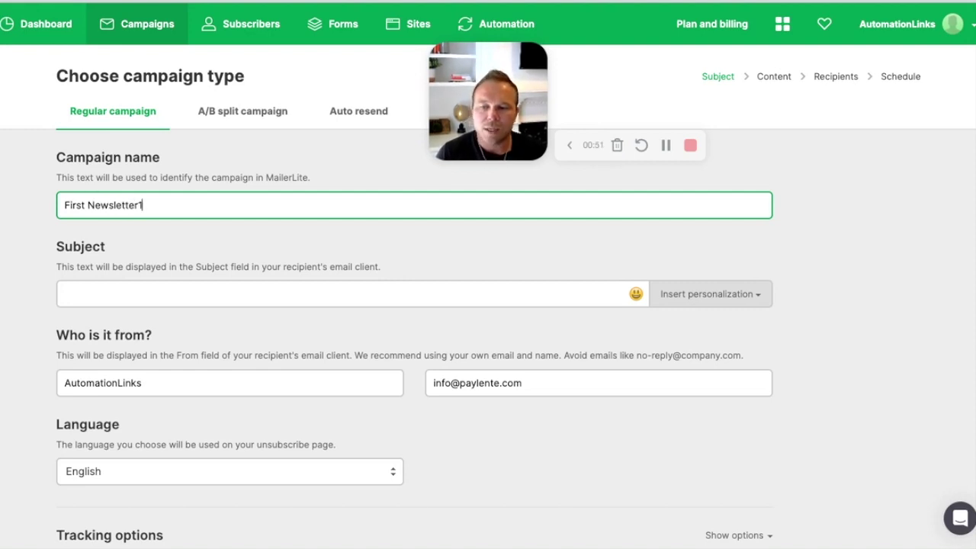
pyautogui.doubleClick(84, 205)
pyautogui.press('BackSpace')
pyautogui.click(196, 297)
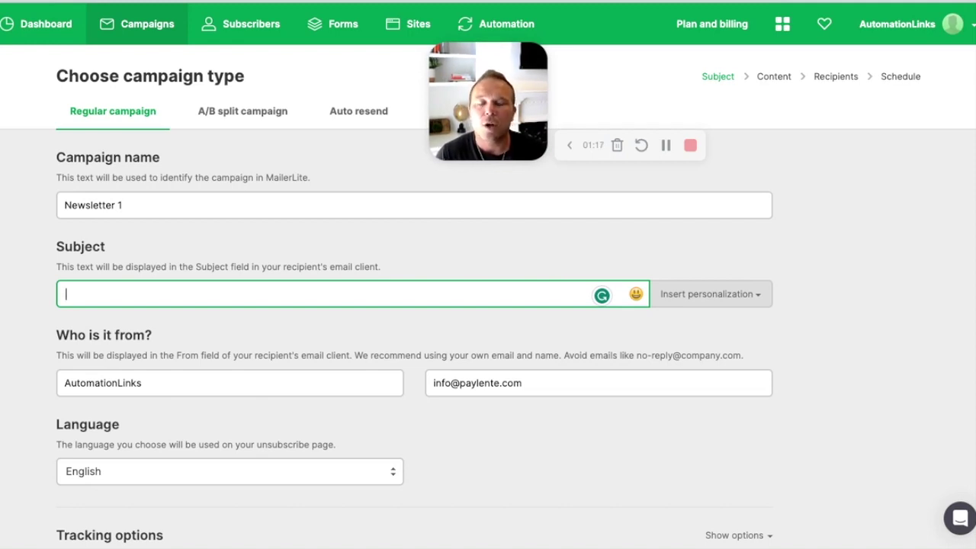
# Step: Set the subject to 'Welcome to our weekly newsletter' followed by the {$name} personalization tag
pyautogui.write('Welc')
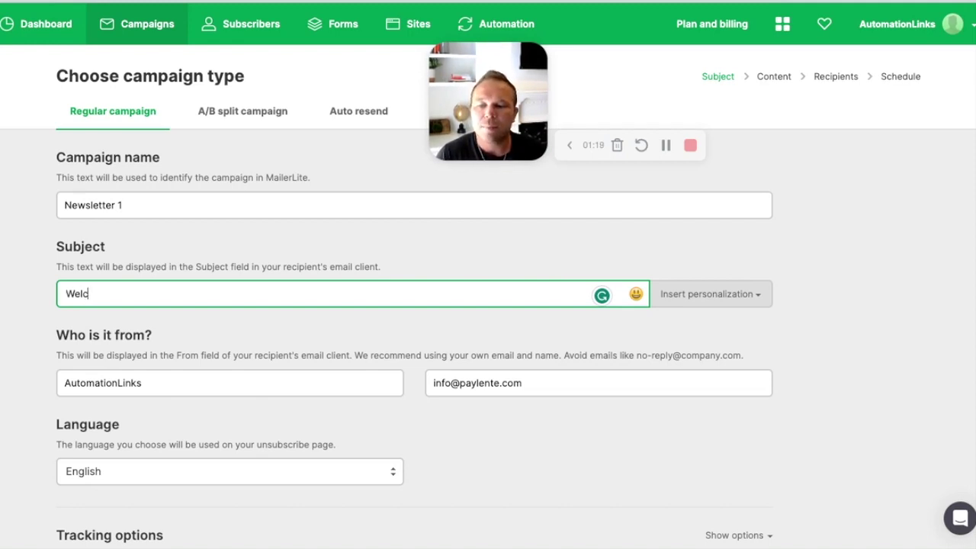
pyautogui.write('ome to our weely new')
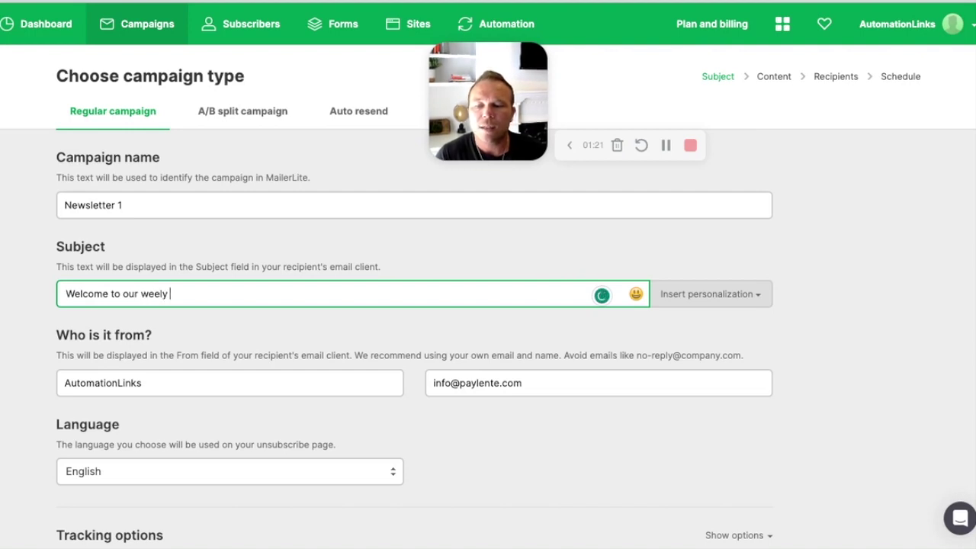
pyautogui.press('BackSpace')
pyautogui.press('BackSpace')
pyautogui.press('BackSpace')
pyautogui.press('BackSpace')
pyautogui.press('BackSpace')
pyautogui.write('kly newsl')
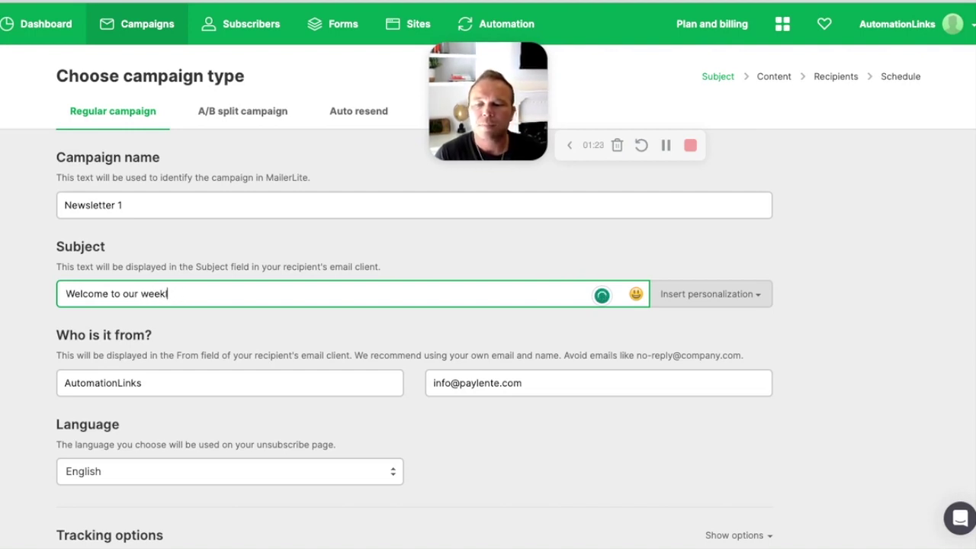
pyautogui.write('etter')
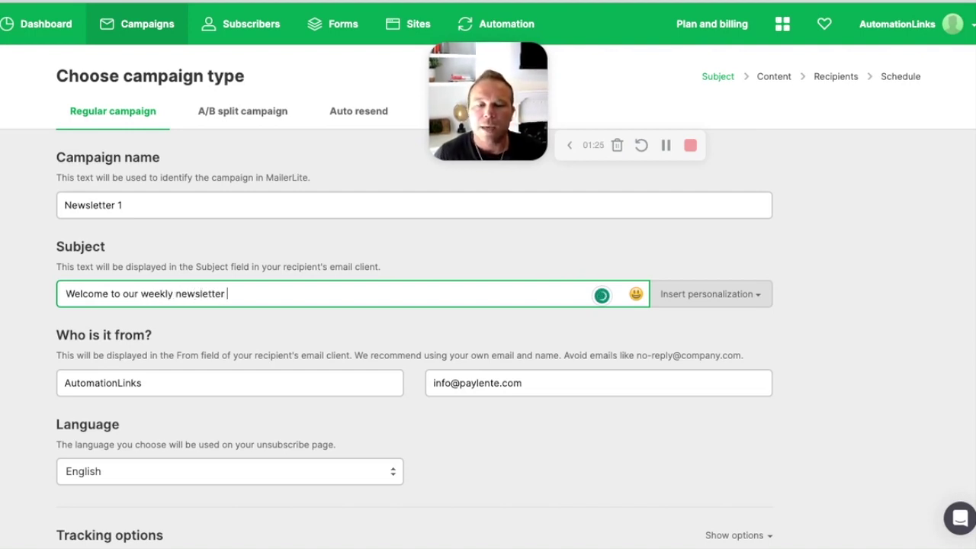
pyautogui.click(725, 296)
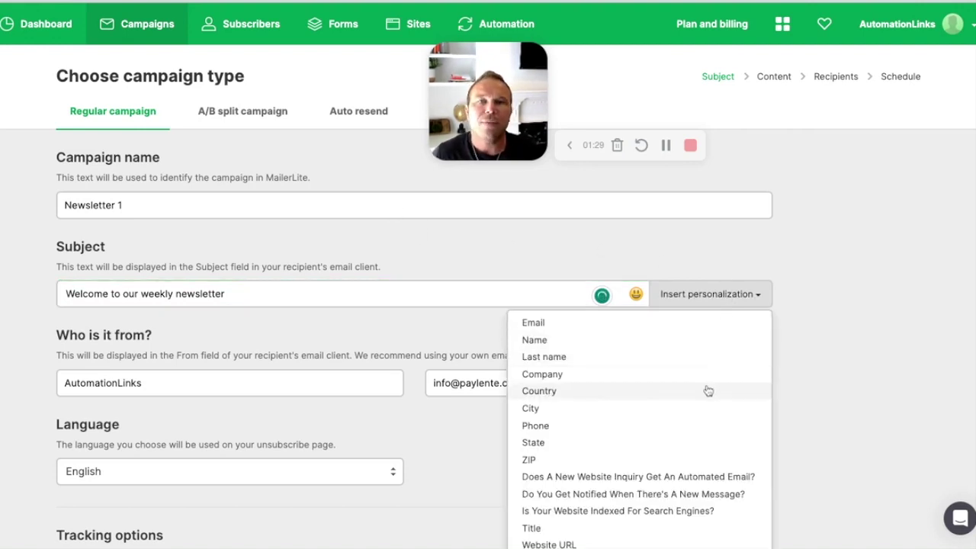
pyautogui.click(575, 344)
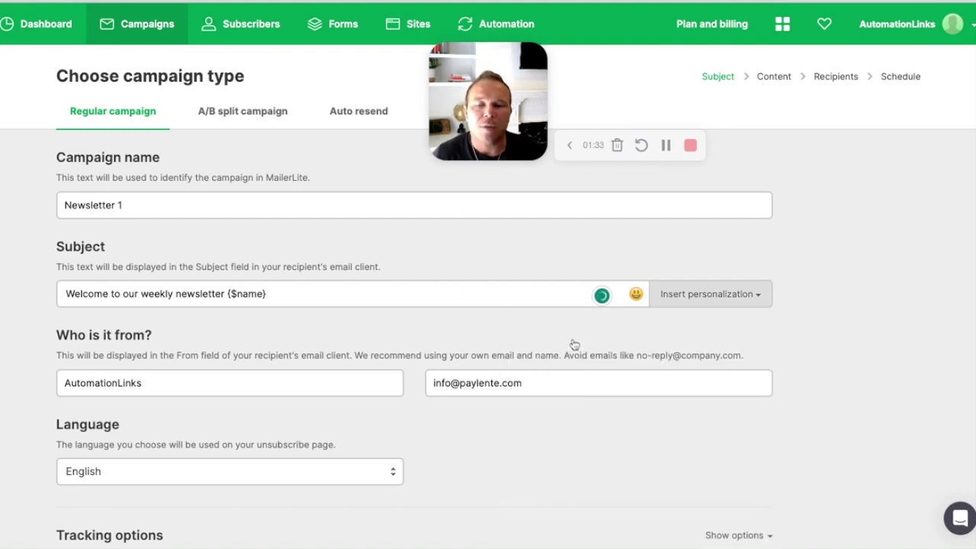
pyautogui.doubleClick(227, 295)
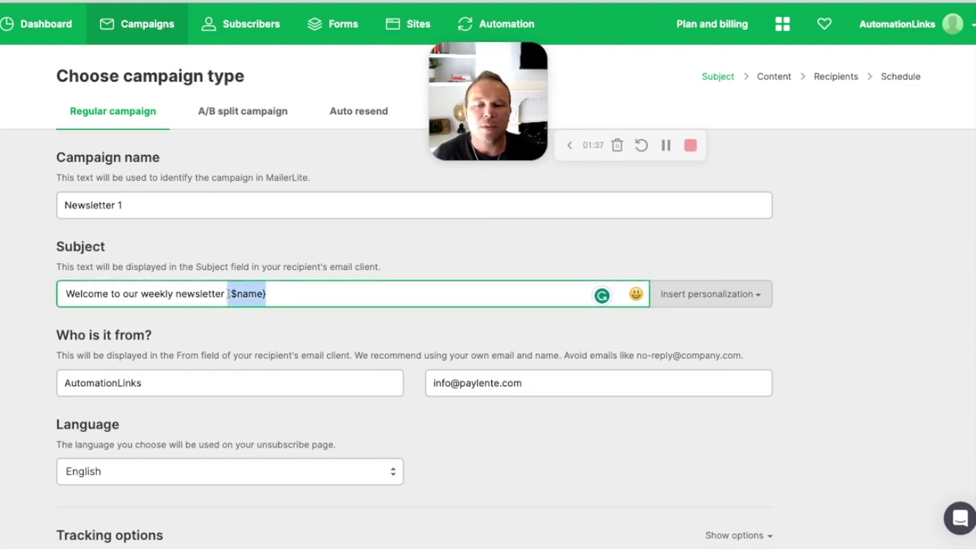
pyautogui.click(228, 294)
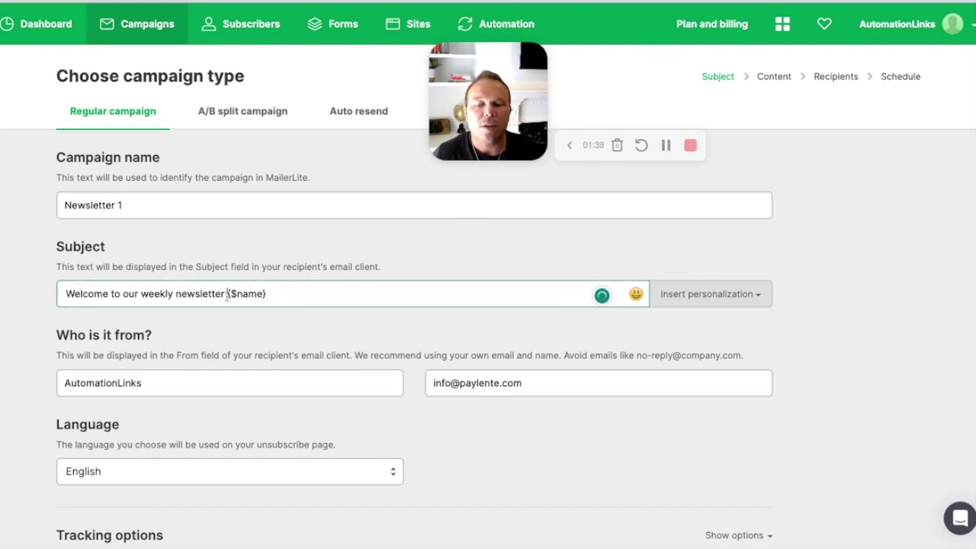
pyautogui.doubleClick(228, 294)
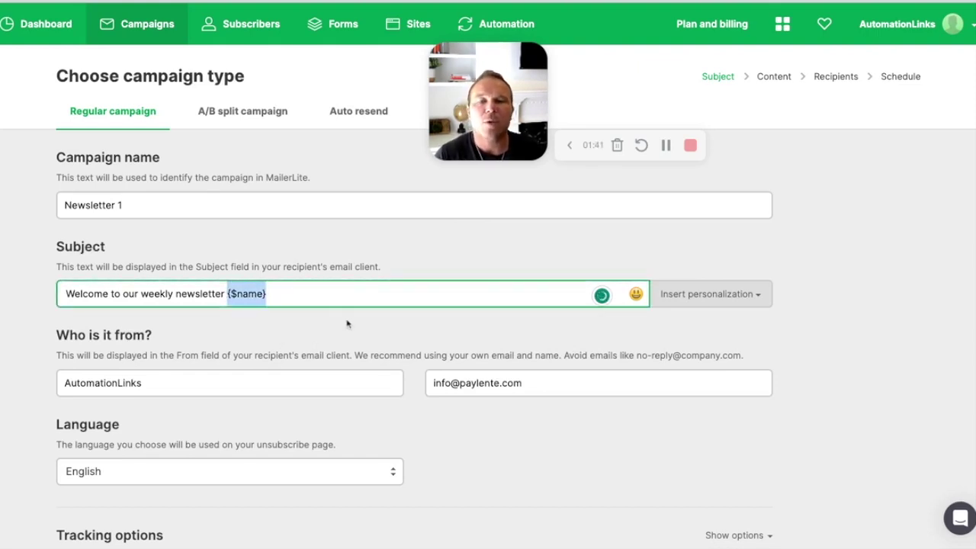
pyautogui.click(66, 383)
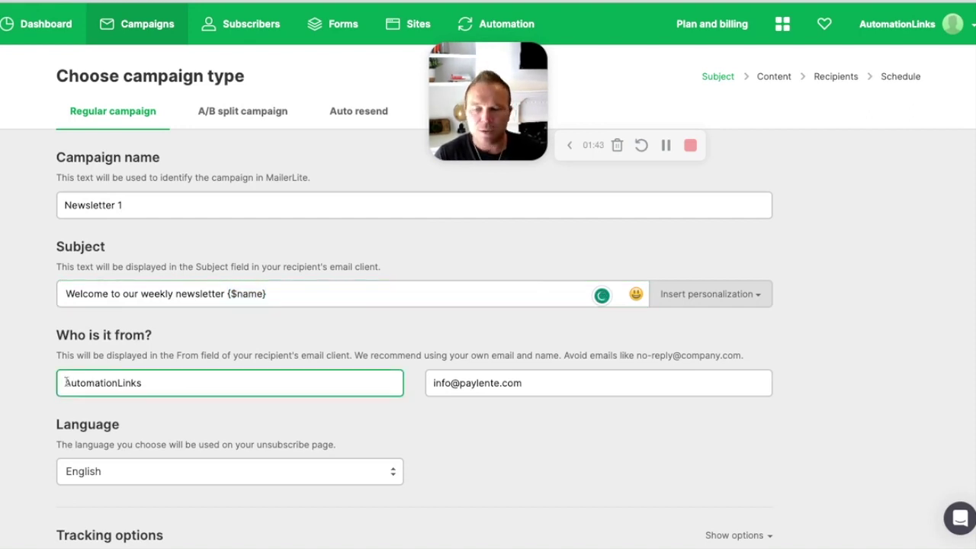
# Step: Prefix the From name with the sender's first name and a dash, and enter the sender's company e-mail address
pyautogui.write('Brad -')
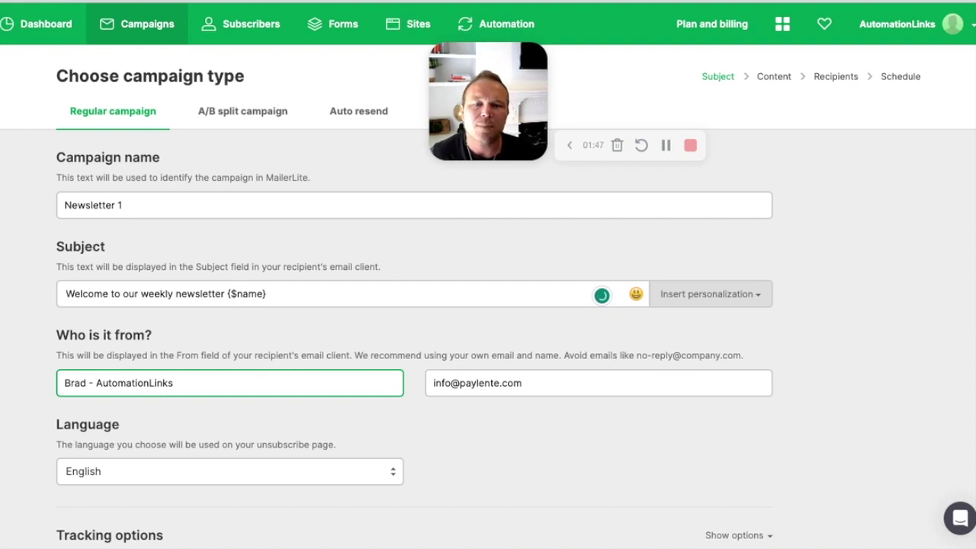
pyautogui.click(196, 333)
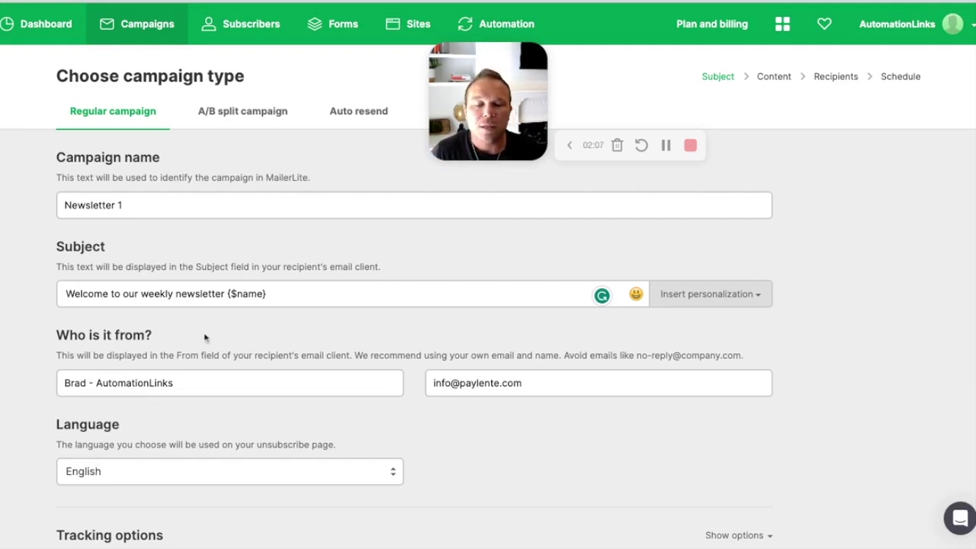
pyautogui.tripleClick(549, 384)
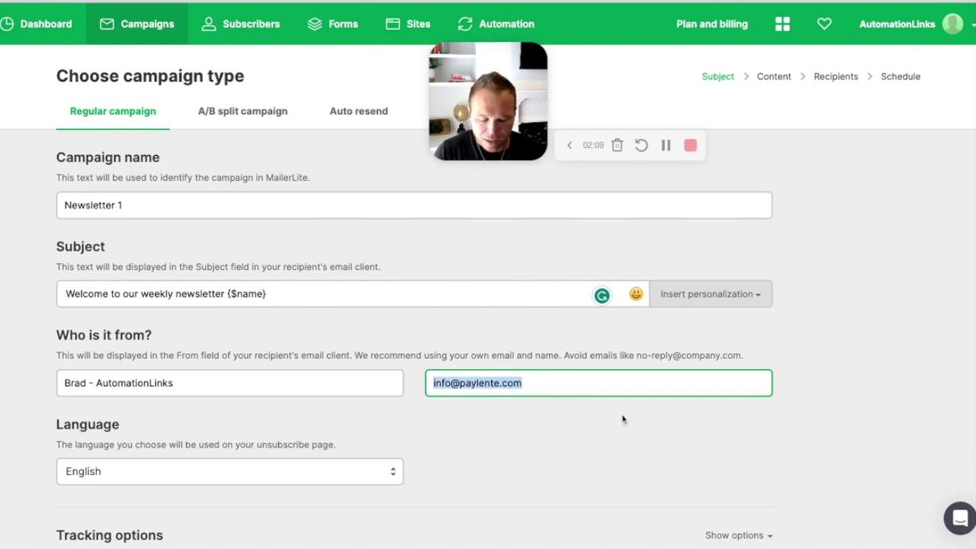
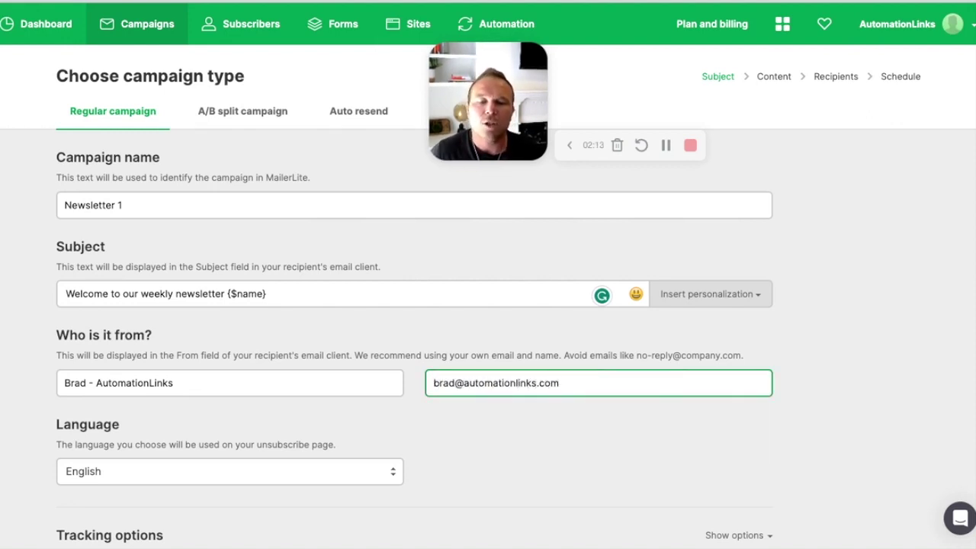
pyautogui.click(638, 353)
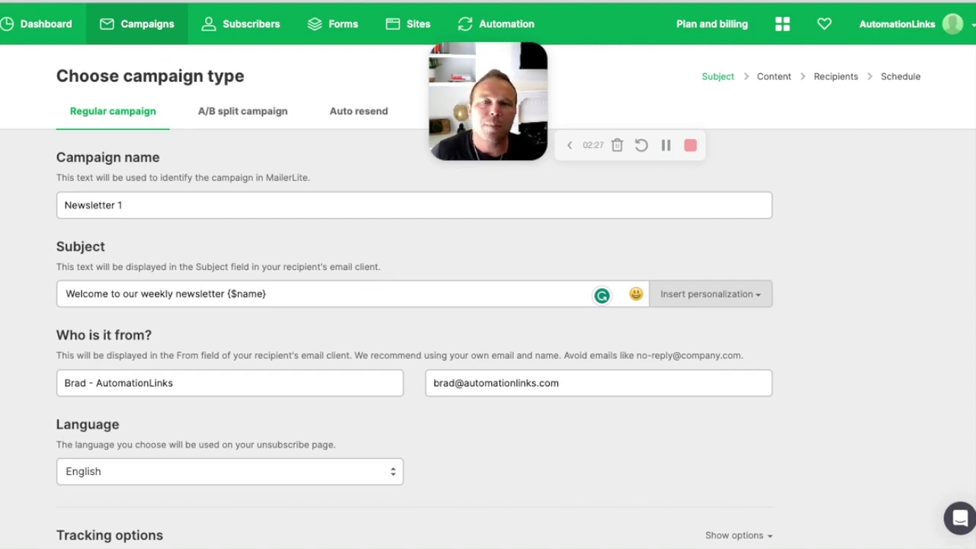
# Step: Reveal the tracking options, leaving Track opens on and Google Analytics off
pyautogui.scroll(-3, 237, 257)
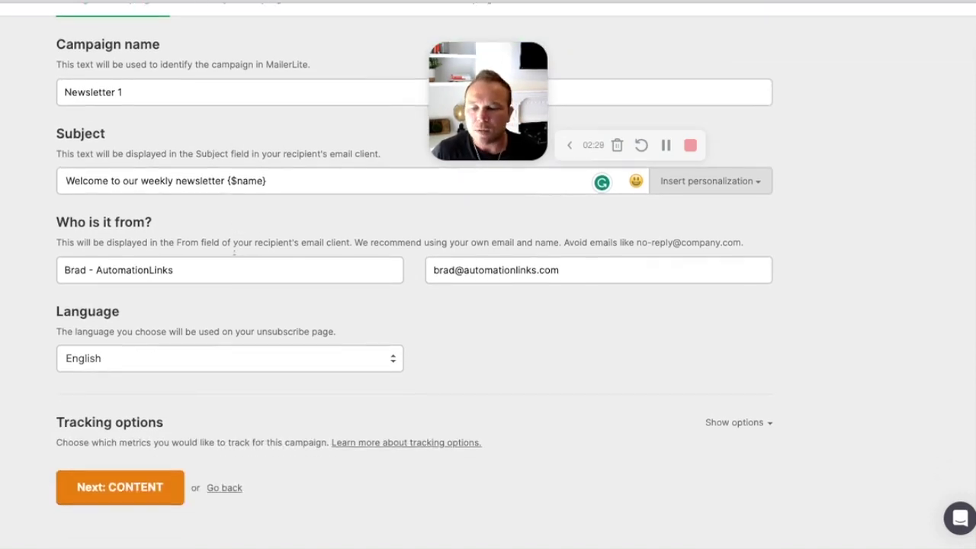
pyautogui.click(745, 425)
pyautogui.scroll(-1, 558, 420)
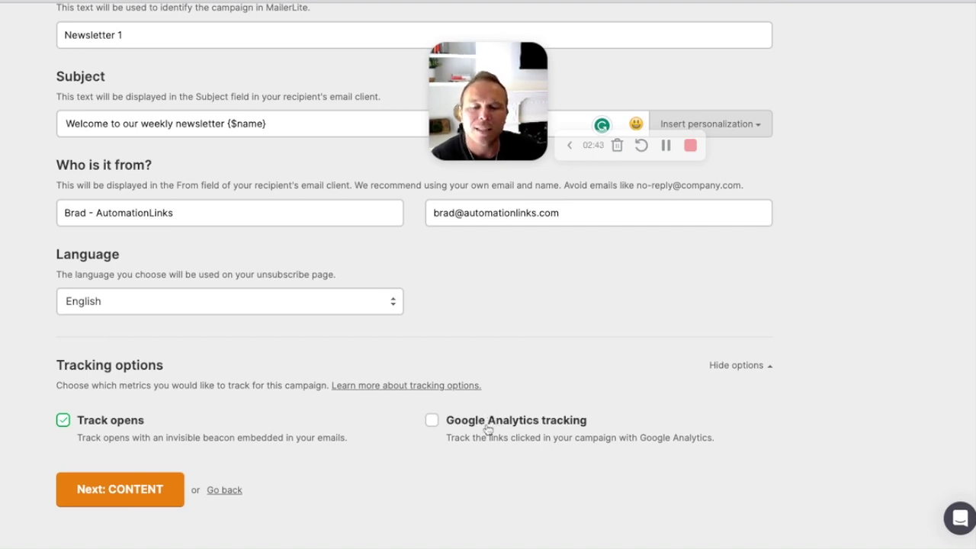
pyautogui.scroll(3, 492, 427)
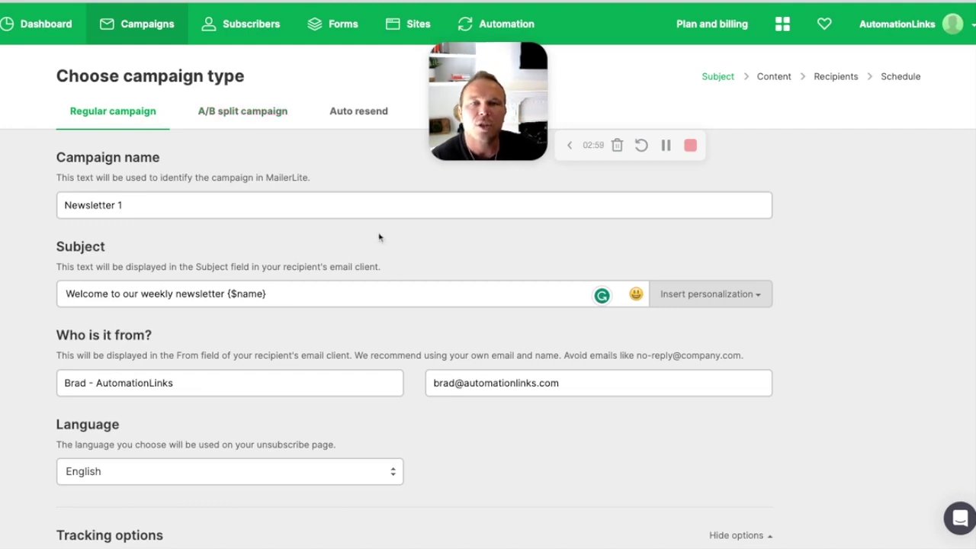
# Step: Look over the A/B split campaign options, then keep the campaign as Regular
pyautogui.click(241, 115)
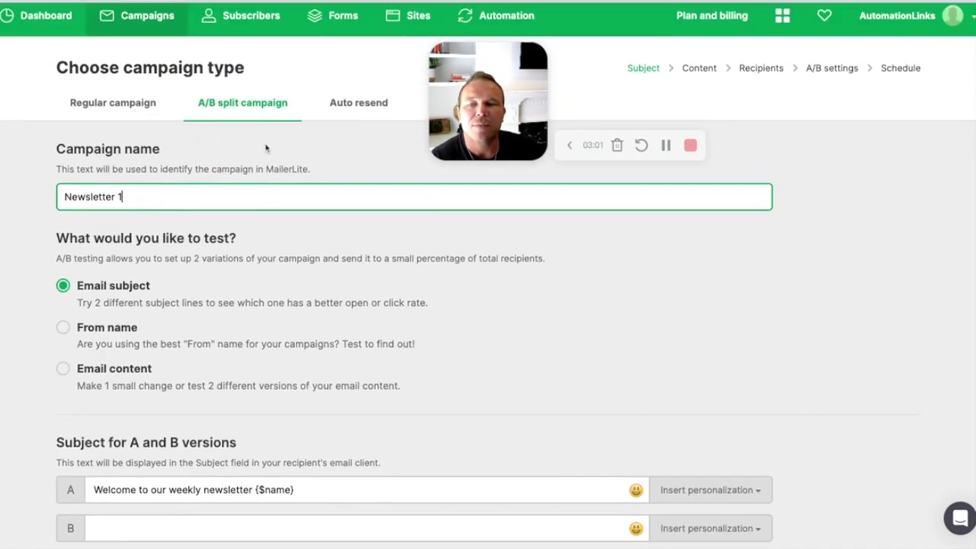
pyautogui.scroll(-2, 263, 145)
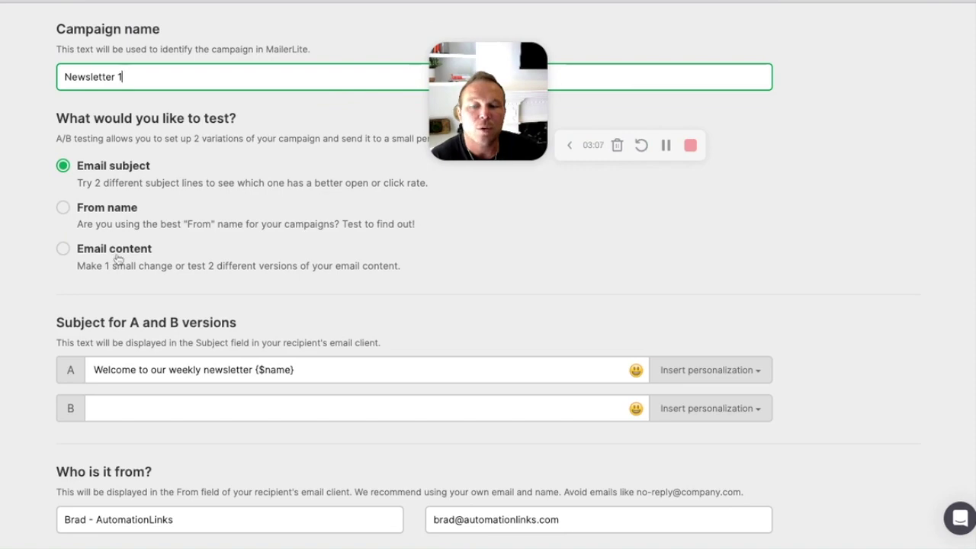
pyautogui.scroll(-2, 114, 259)
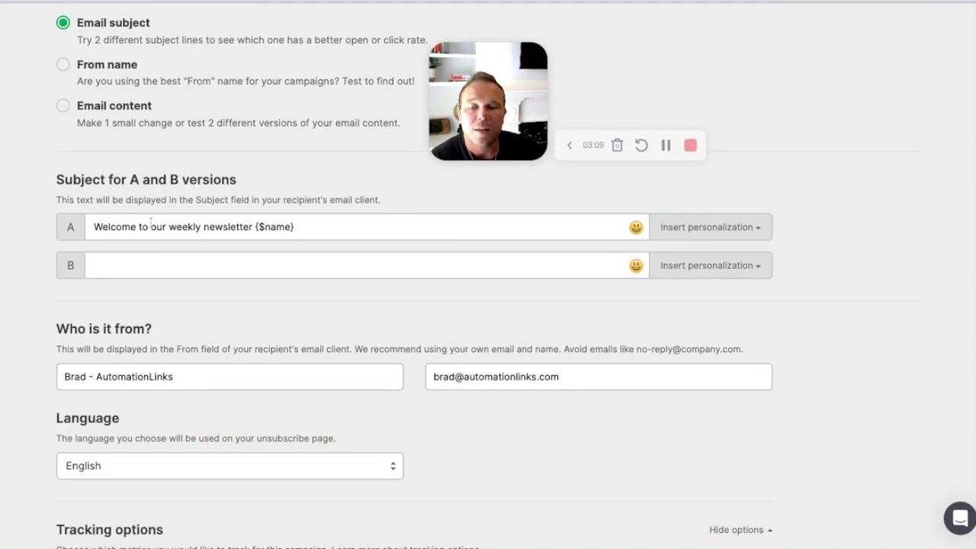
pyautogui.scroll(-3, 183, 277)
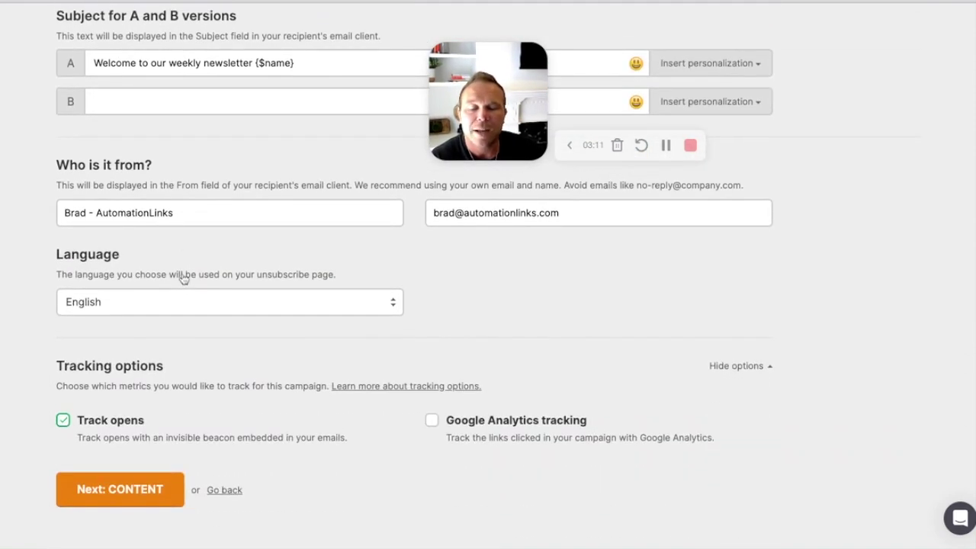
pyautogui.scroll(6, 183, 279)
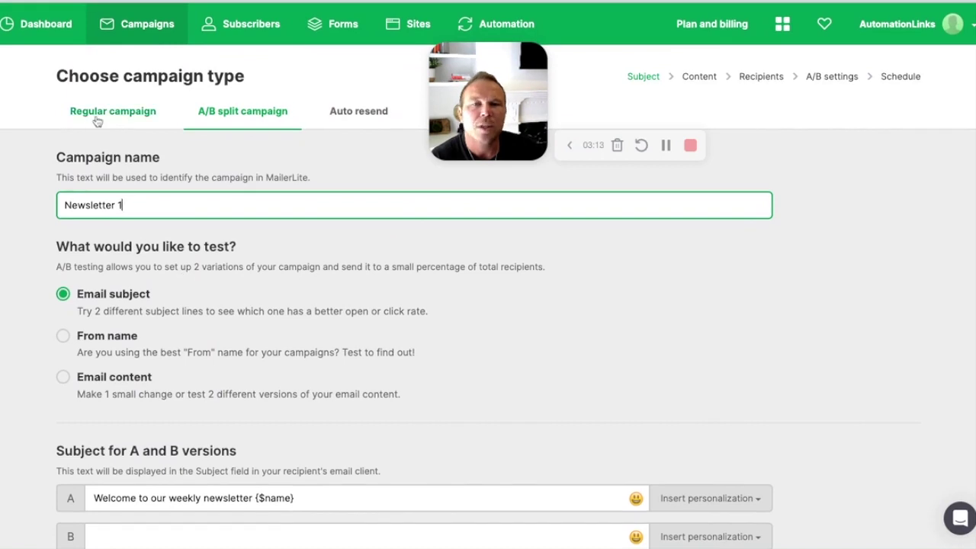
pyautogui.click(97, 121)
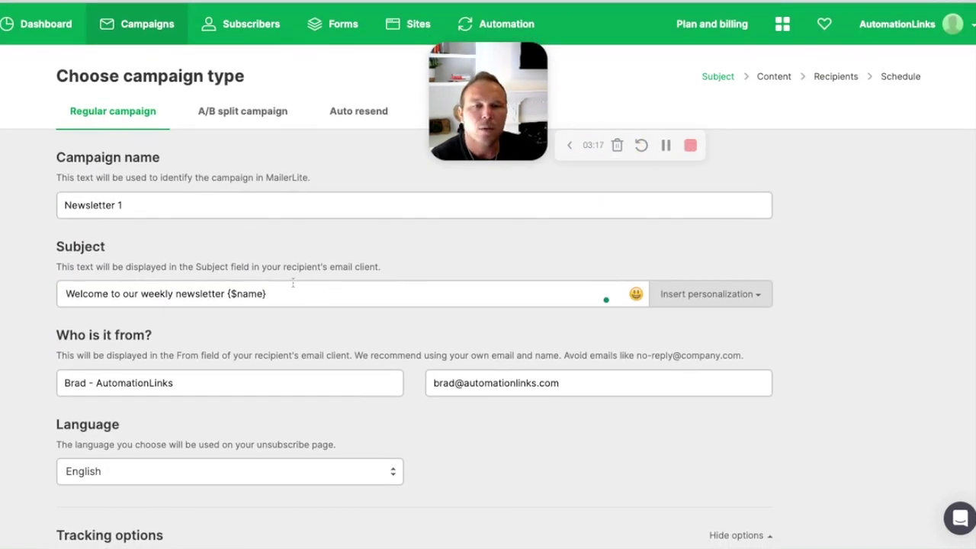
pyautogui.click(233, 115)
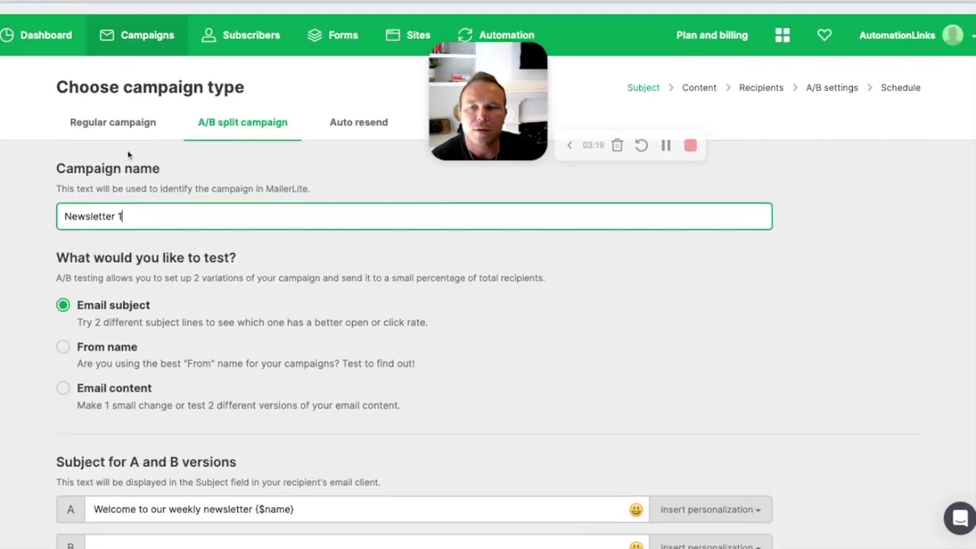
pyautogui.click(113, 112)
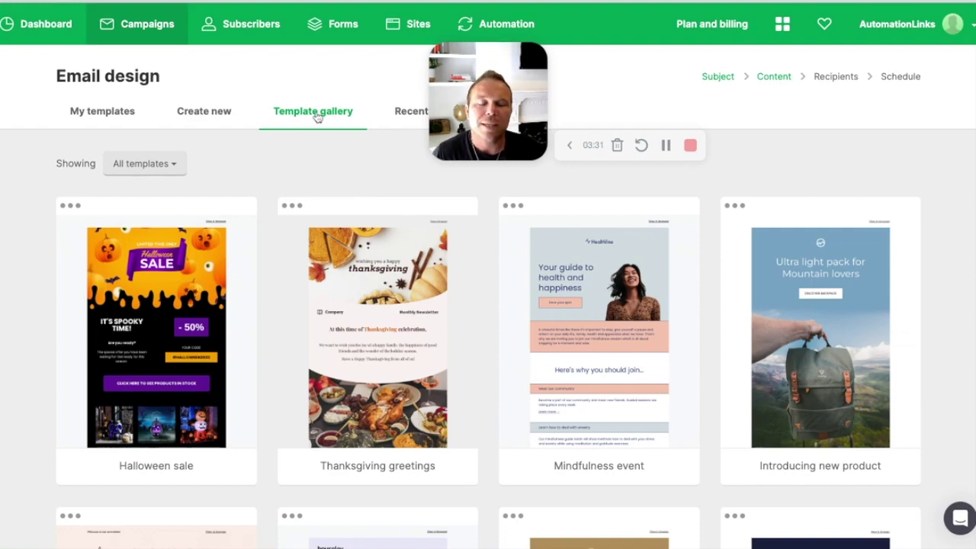
# Step: Scroll the Template gallery to check the total template count
pyautogui.moveTo(411, 382)
pyautogui.scroll(-10, 491, 385)
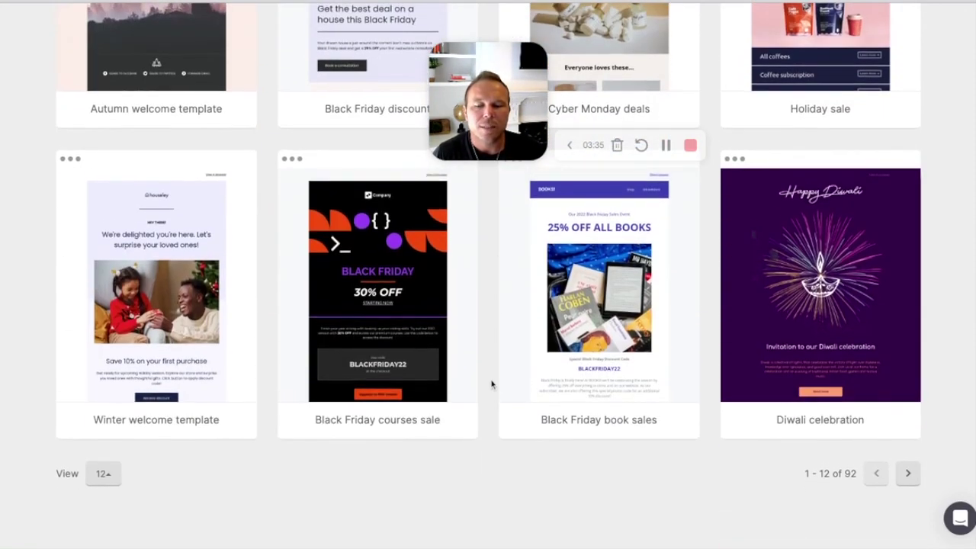
pyautogui.tripleClick(863, 477)
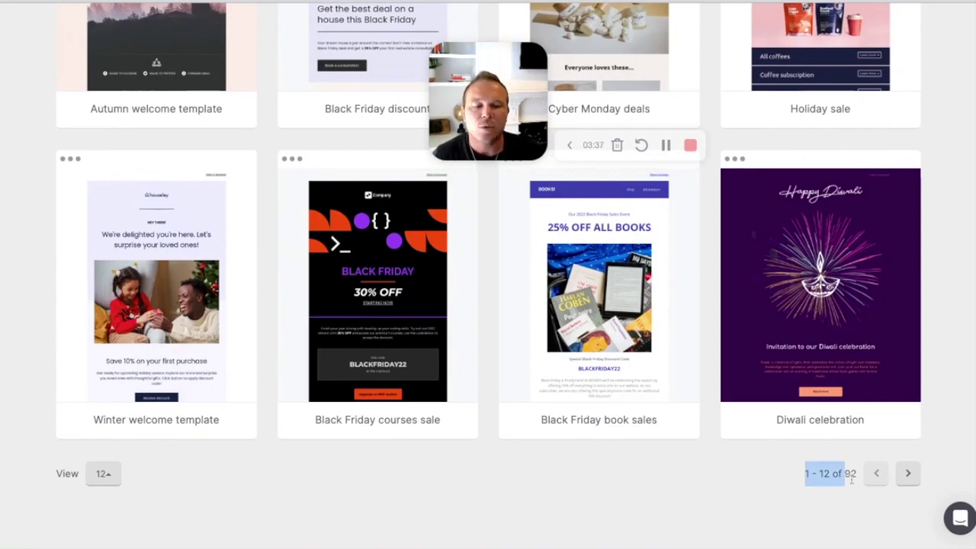
pyautogui.click(835, 489)
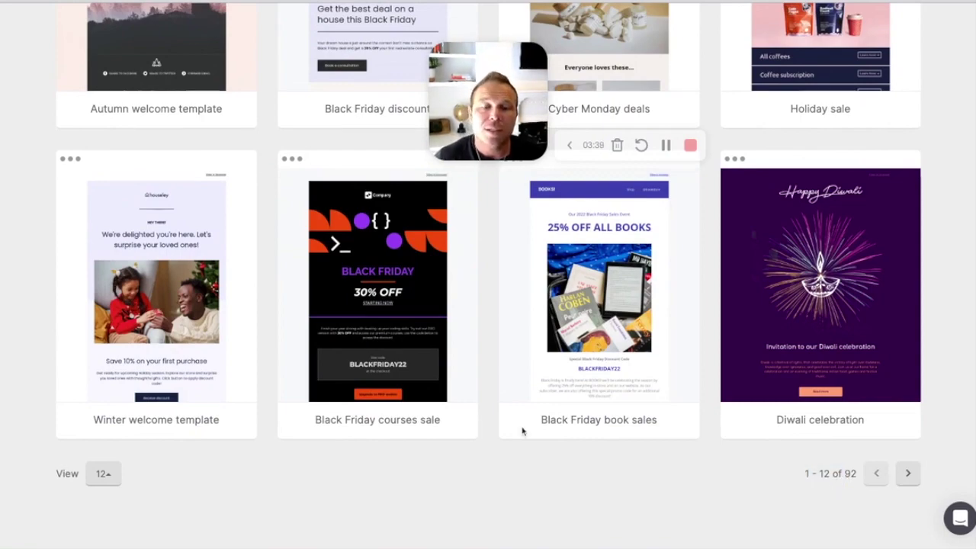
pyautogui.scroll(9, 524, 432)
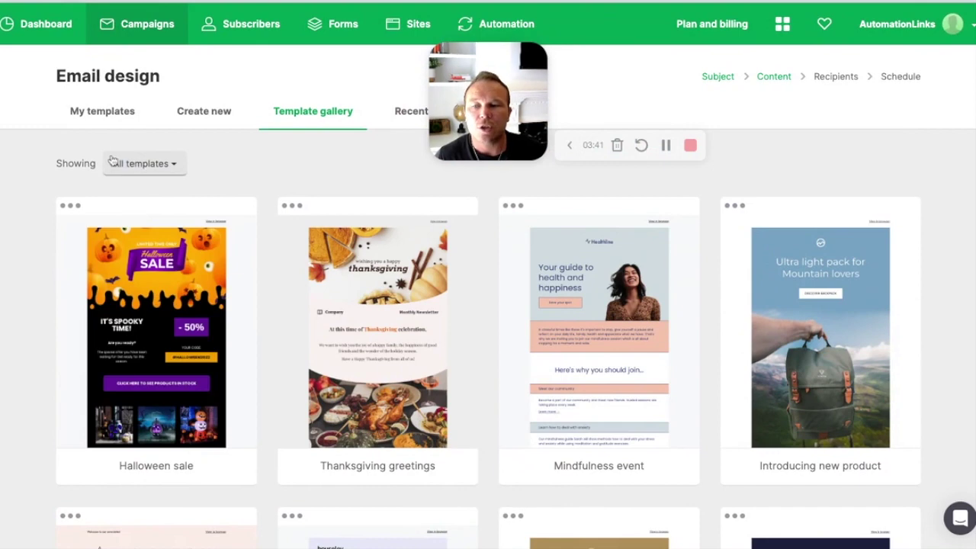
# Step: Filter the gallery to the four Inspiration templates after briefly trying E-commerce
pyautogui.click(112, 162)
pyautogui.click(151, 242)
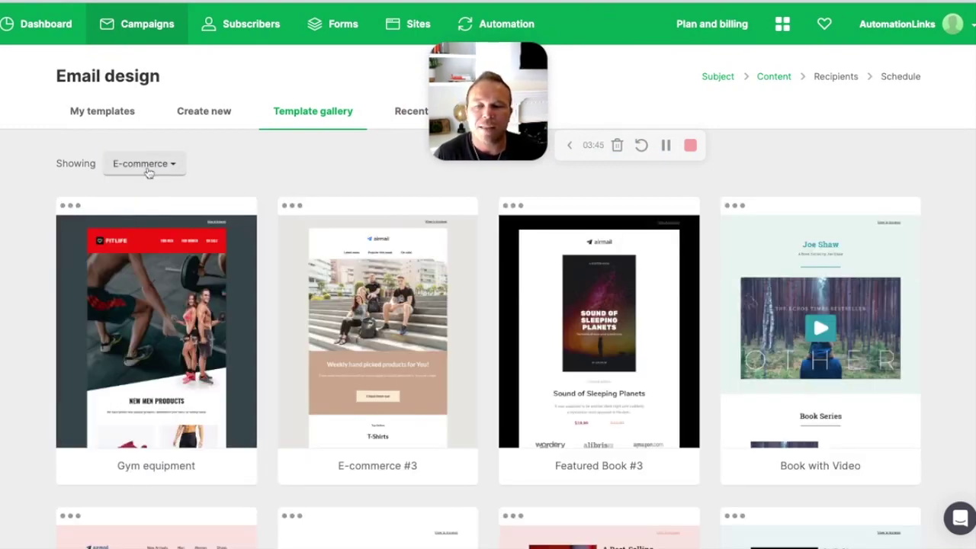
pyautogui.click(149, 165)
pyautogui.scroll(-1, 171, 305)
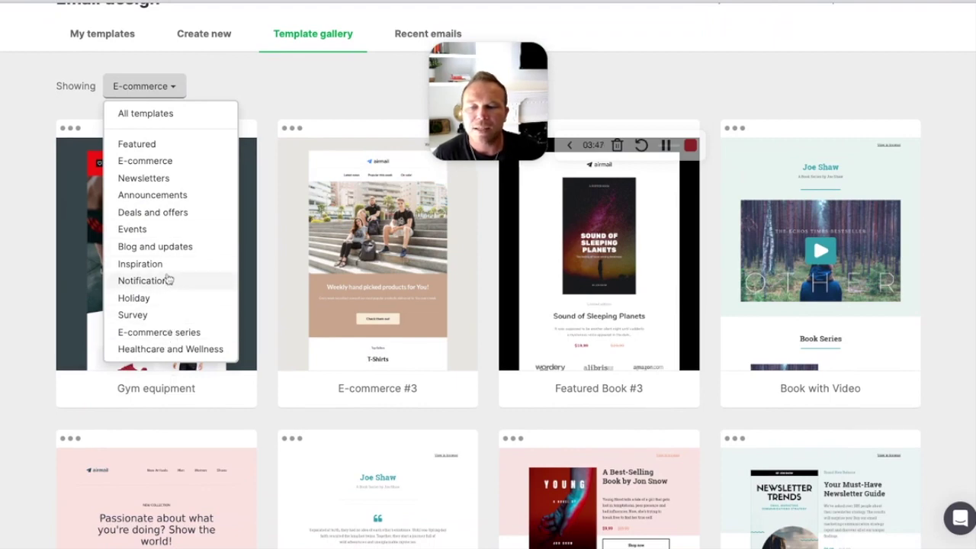
pyautogui.click(143, 264)
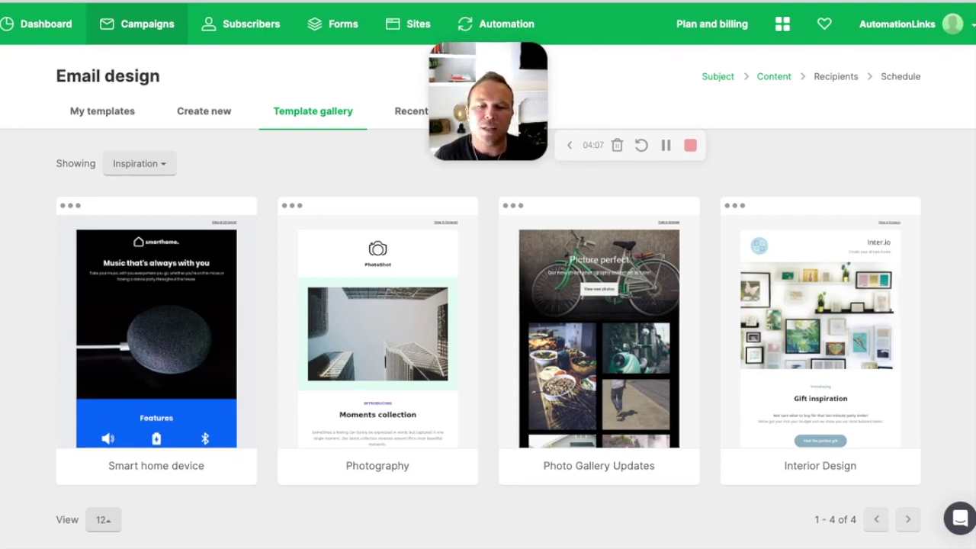
pyautogui.moveTo(560, 355)
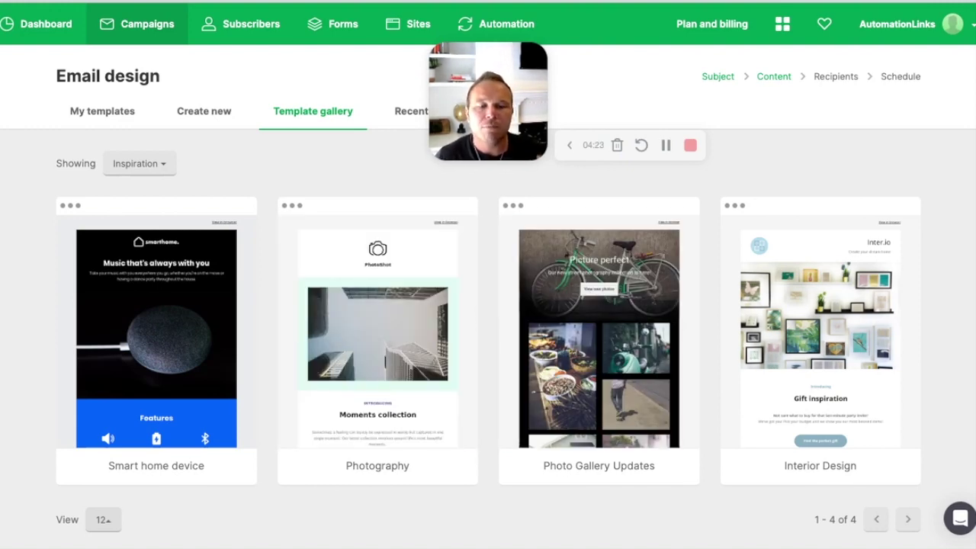
pyautogui.click(212, 120)
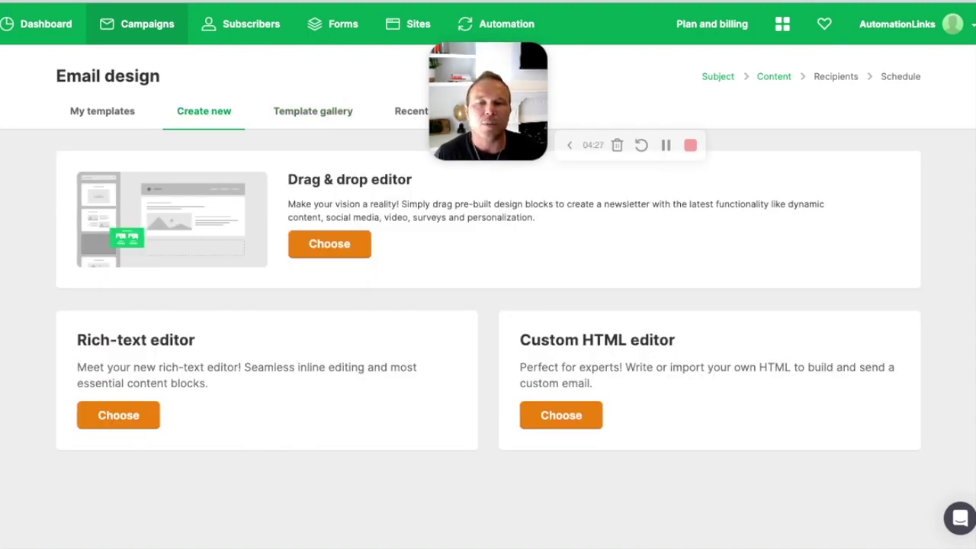
pyautogui.moveTo(289, 180); pyautogui.dragTo(412, 180)
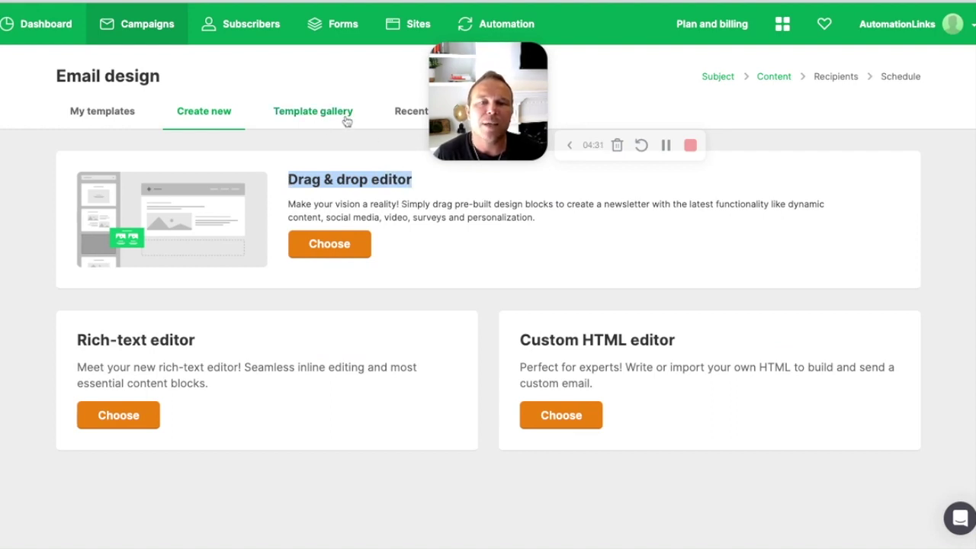
pyautogui.click(438, 254)
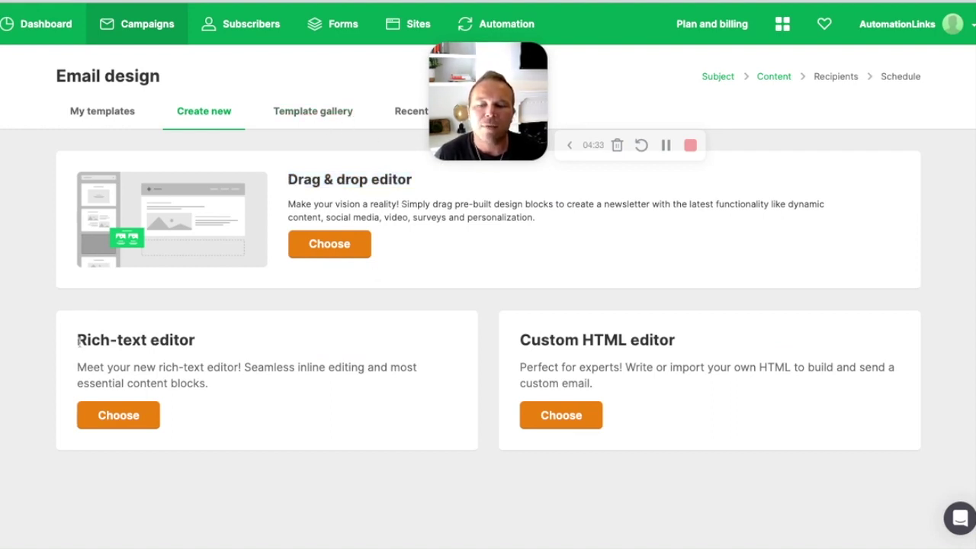
pyautogui.moveTo(79, 343); pyautogui.dragTo(205, 349)
pyautogui.moveTo(86, 341); pyautogui.dragTo(235, 368)
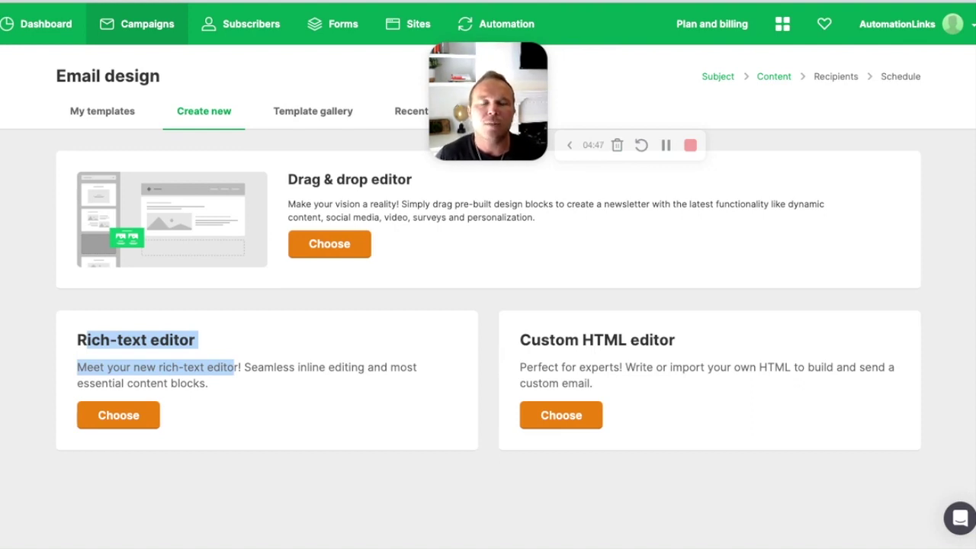
pyautogui.click(307, 178)
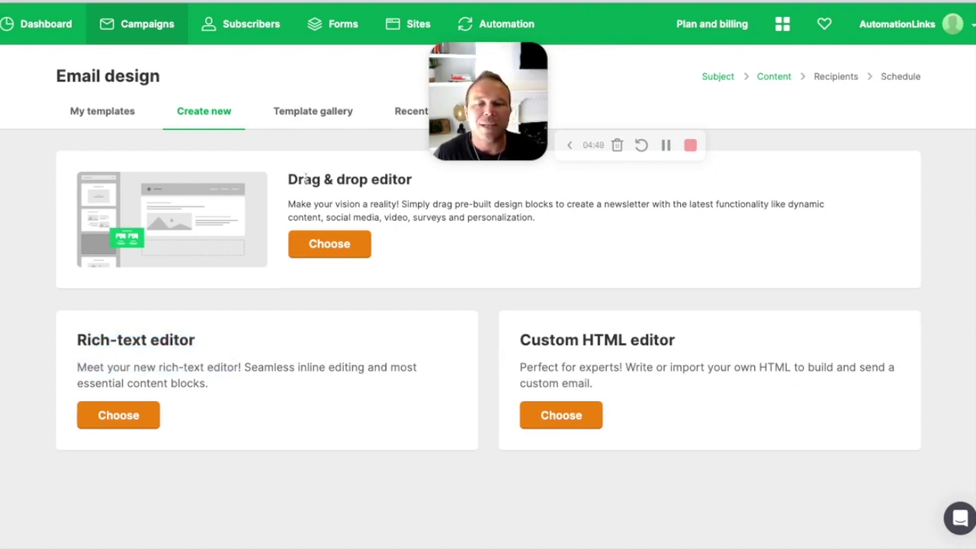
pyautogui.moveTo(290, 179); pyautogui.dragTo(398, 180)
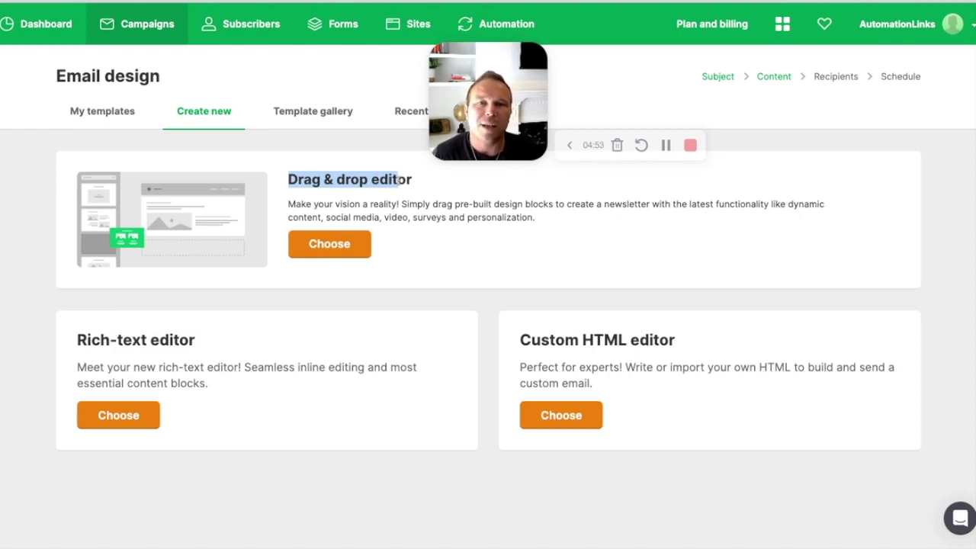
pyautogui.click(398, 180)
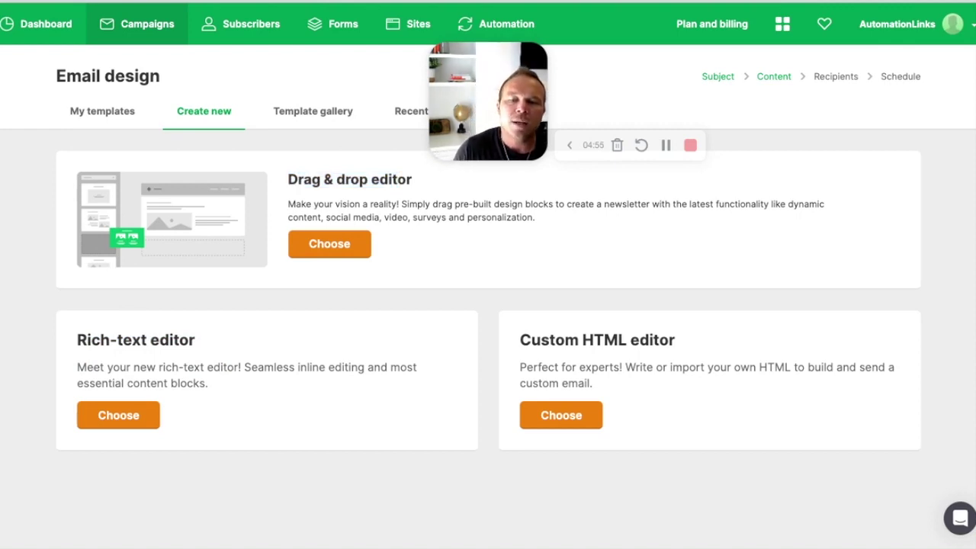
pyautogui.moveTo(289, 180); pyautogui.dragTo(412, 180)
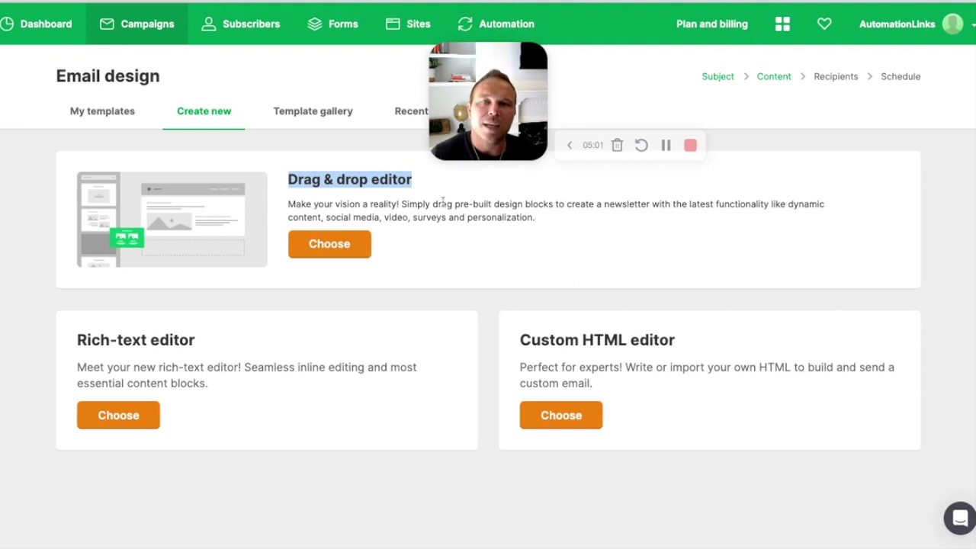
pyautogui.click(442, 201)
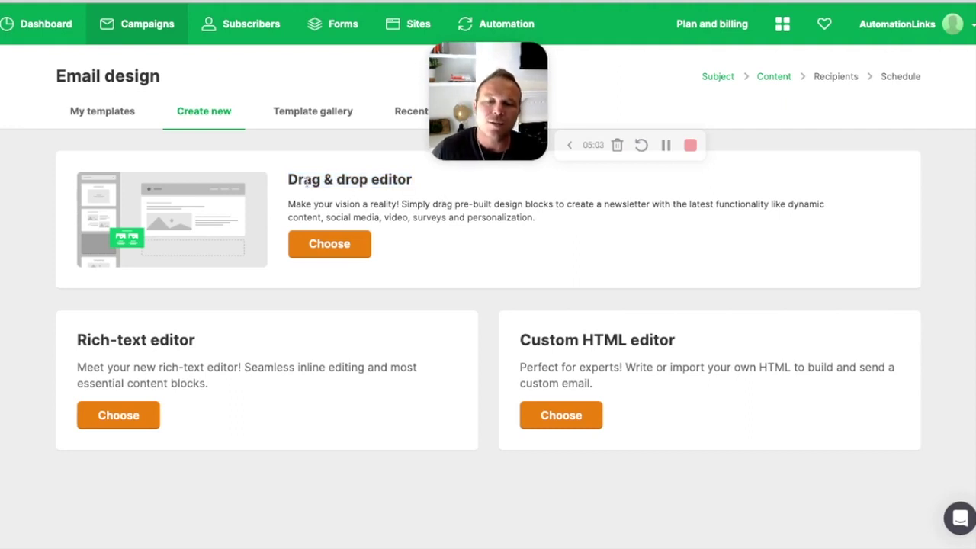
pyautogui.moveTo(289, 179); pyautogui.dragTo(456, 213)
pyautogui.moveTo(79, 335); pyautogui.dragTo(246, 388)
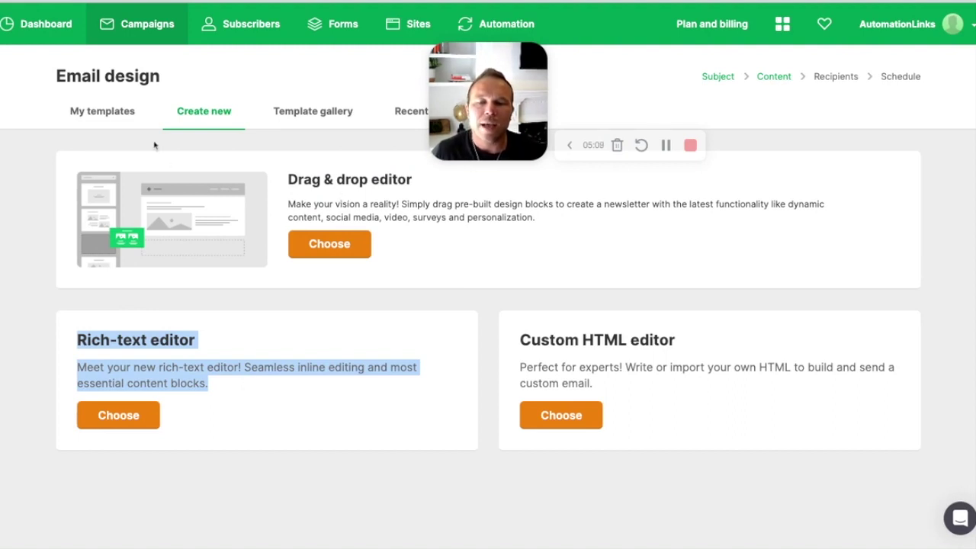
# Step: Select the Photography template from the gallery to open it in the drag & drop editor
pyautogui.click(319, 115)
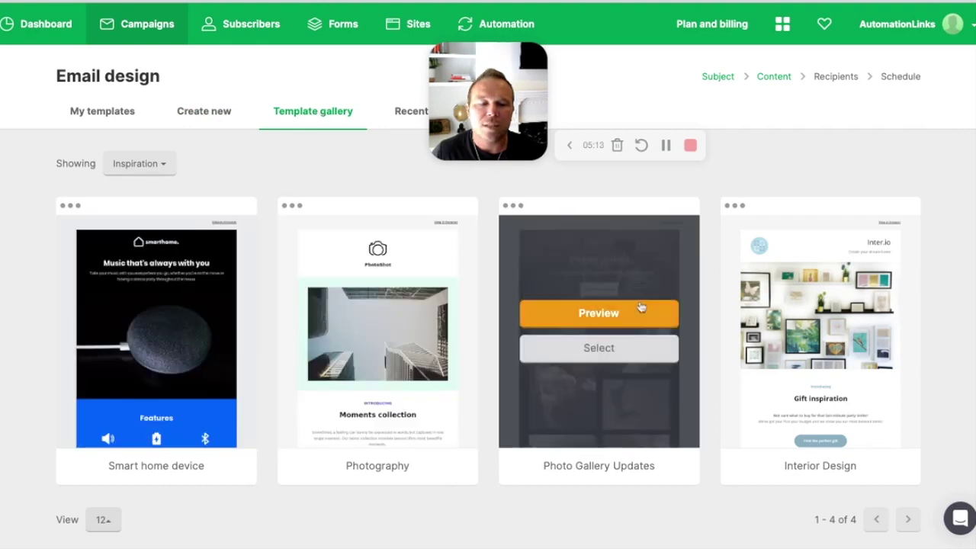
pyautogui.click(211, 113)
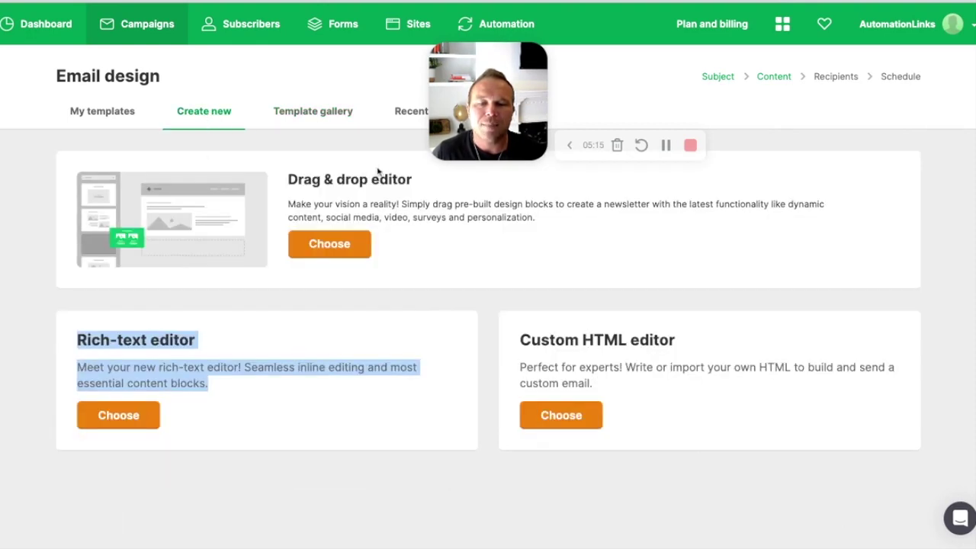
pyautogui.click(324, 115)
pyautogui.moveTo(382, 283)
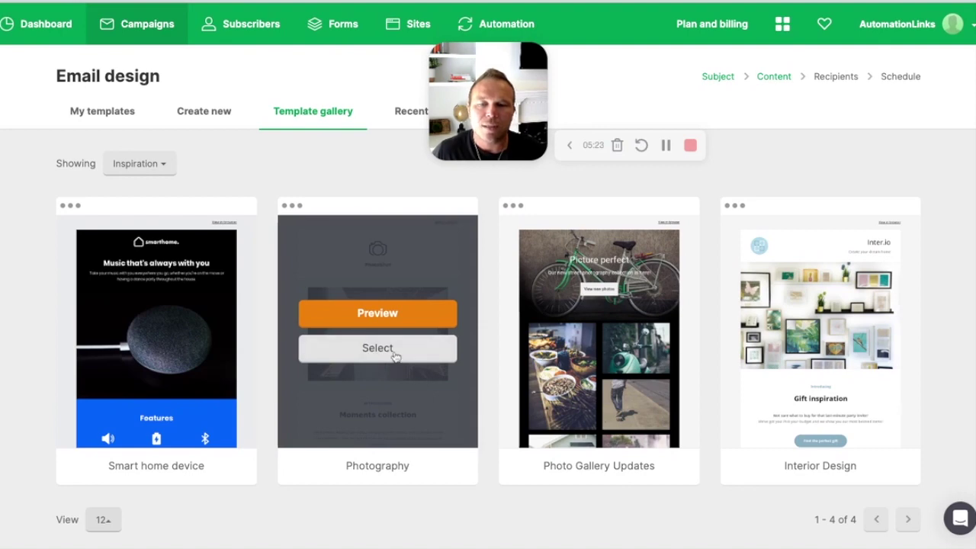
pyautogui.click(225, 113)
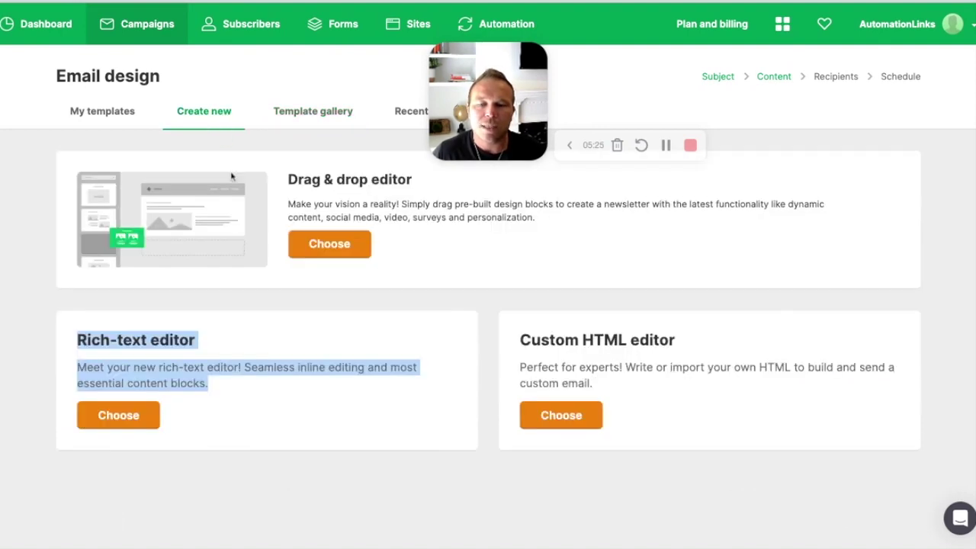
pyautogui.tripleClick(291, 179)
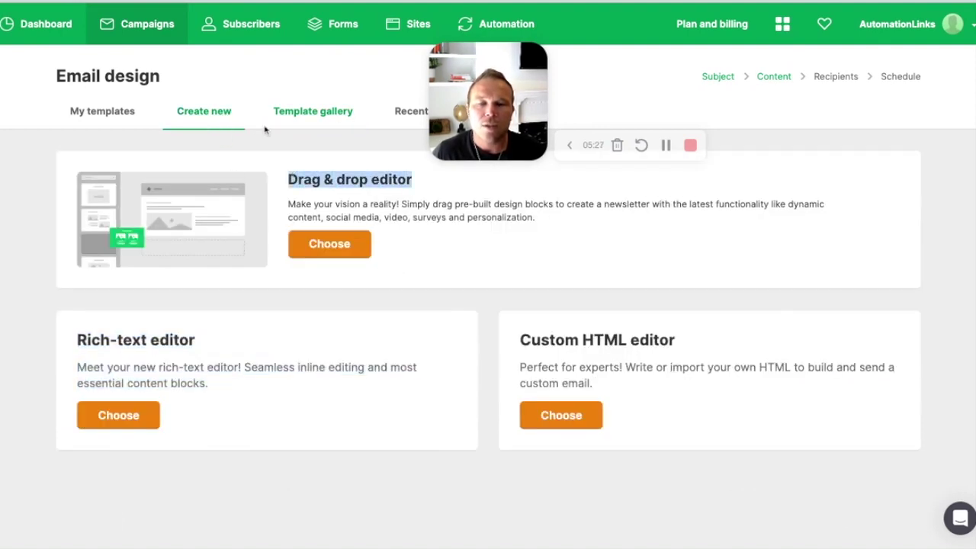
pyautogui.click(344, 115)
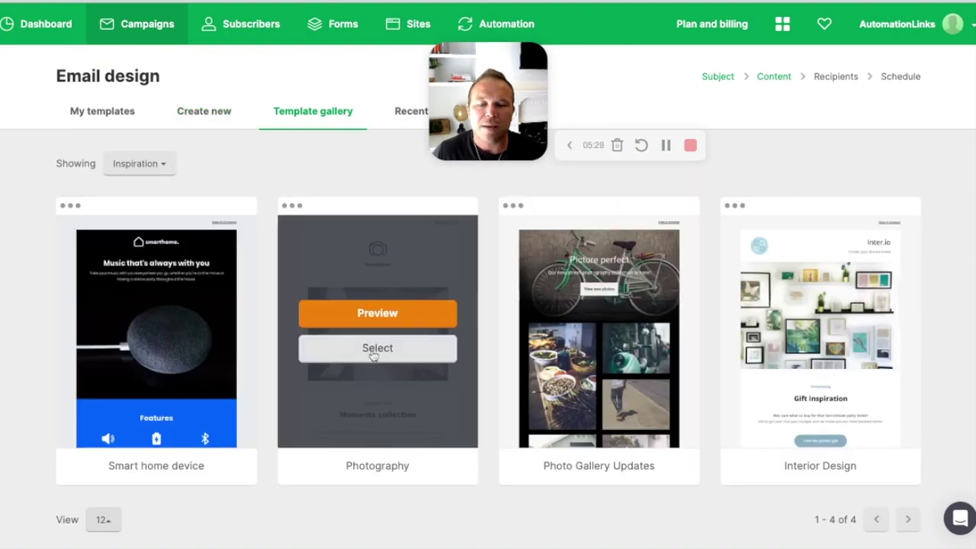
pyautogui.click(377, 347)
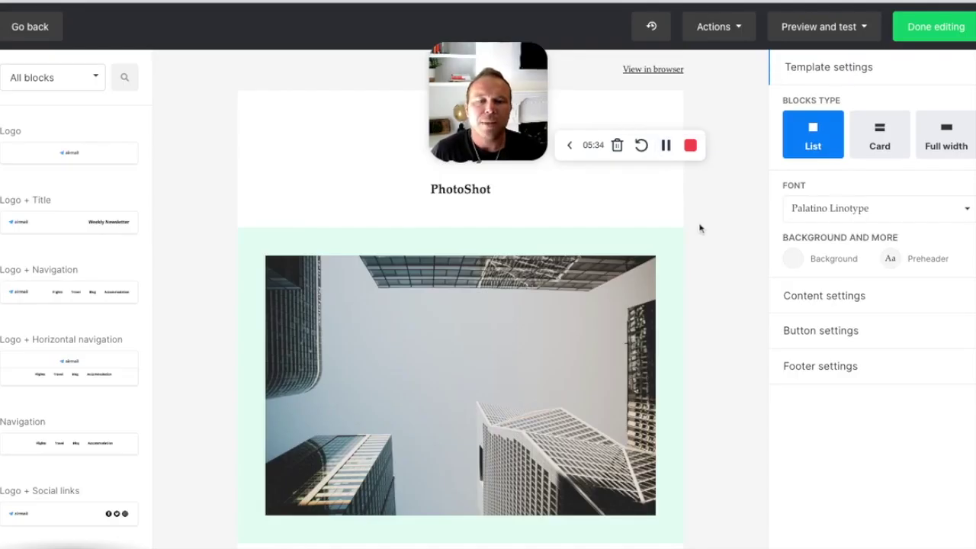
# Step: Delete the city-buildings image block beneath the PhotoShot header
pyautogui.click(38, 78)
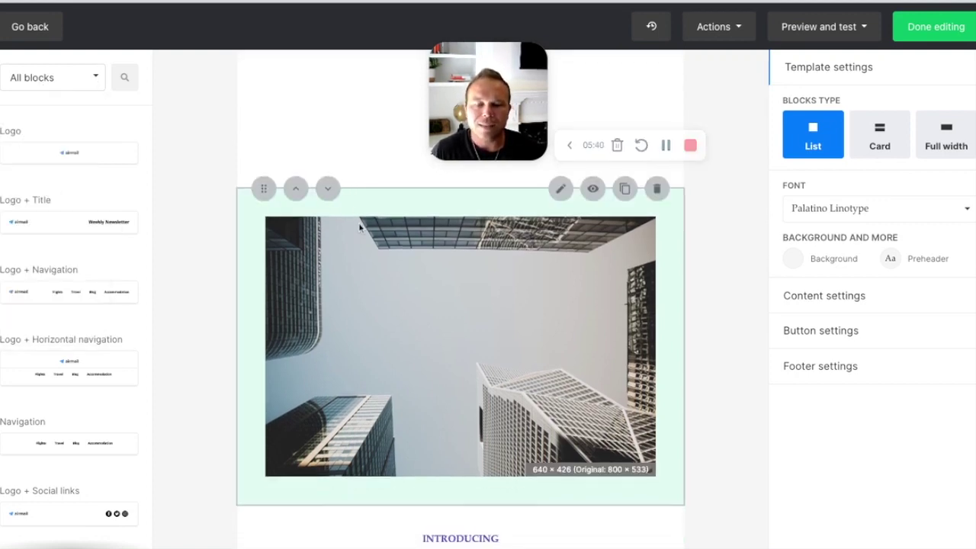
pyautogui.scroll(-10, 400, 267)
pyautogui.scroll(10, 390, 308)
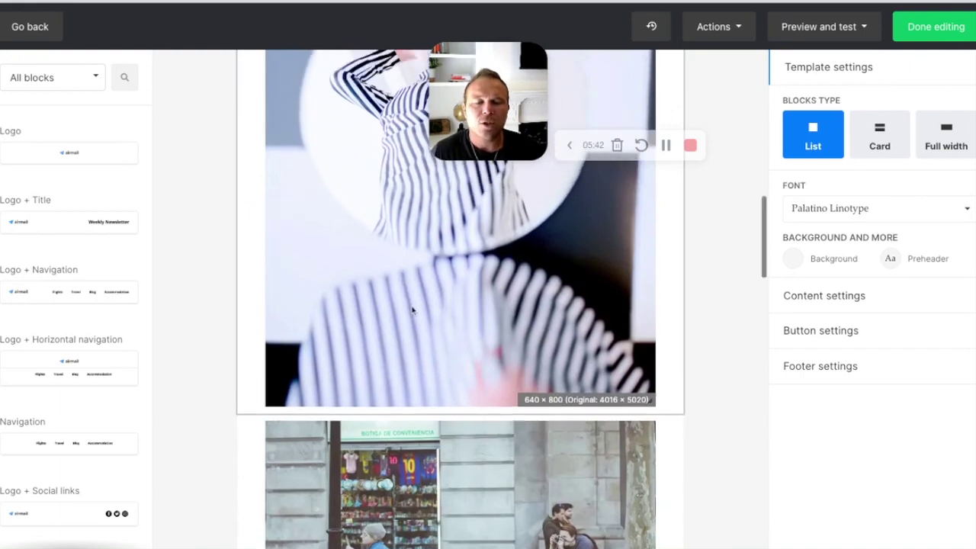
pyautogui.scroll(1, 411, 311)
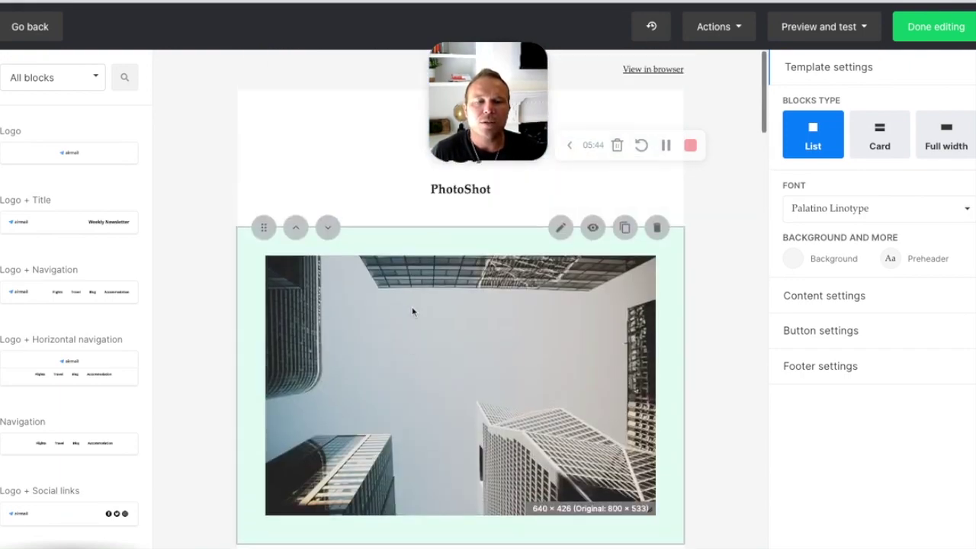
pyautogui.scroll(-10, 412, 310)
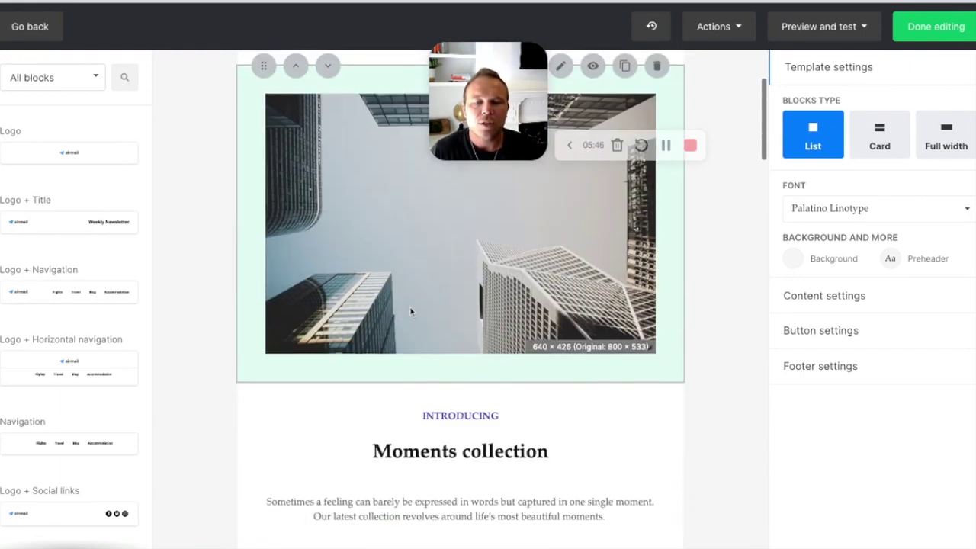
pyautogui.scroll(10, 412, 310)
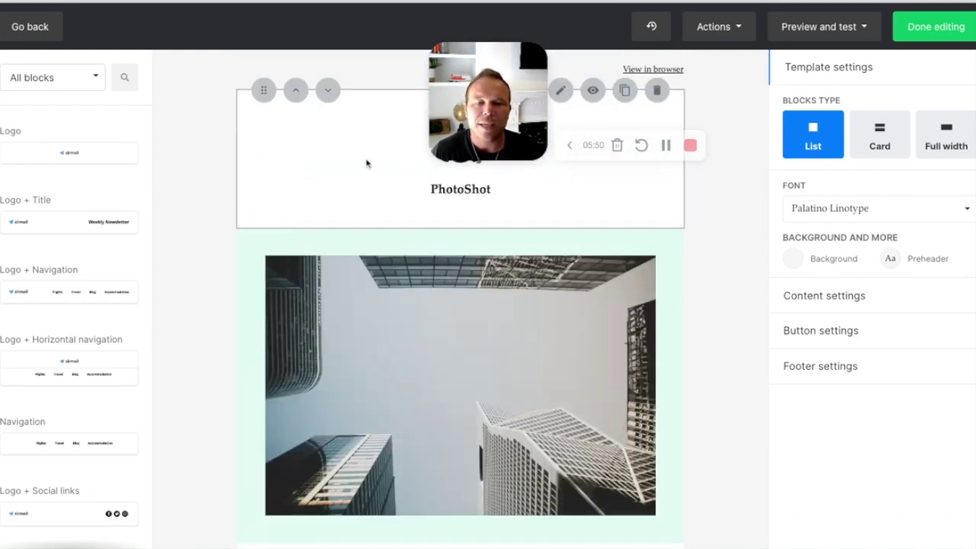
pyautogui.click(657, 229)
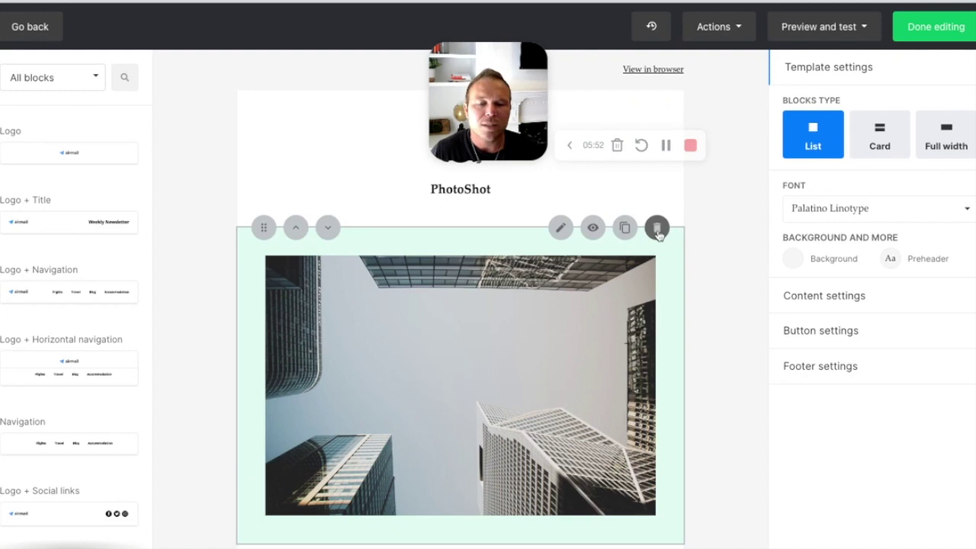
pyautogui.scroll(-5, 66, 257)
pyautogui.click(71, 81)
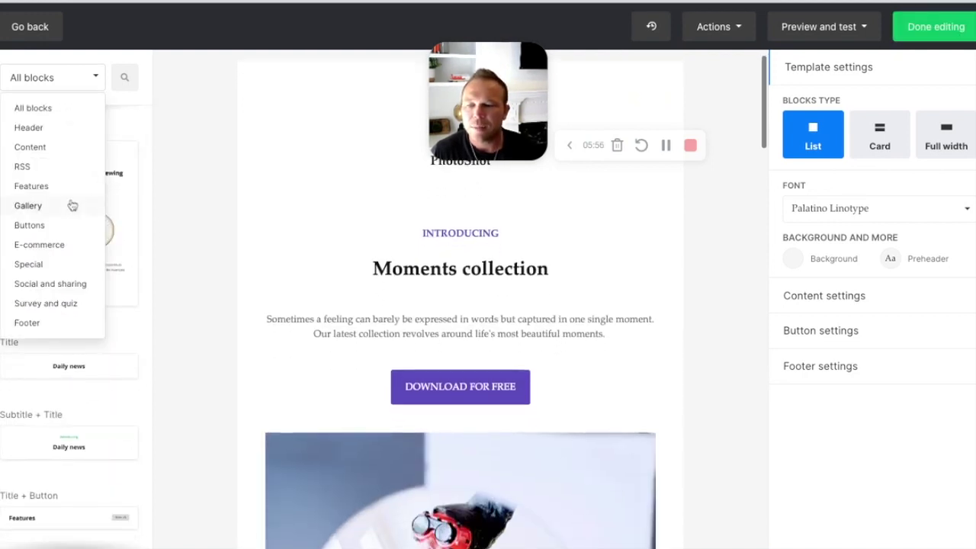
pyautogui.click(34, 205)
pyautogui.scroll(-5, 57, 343)
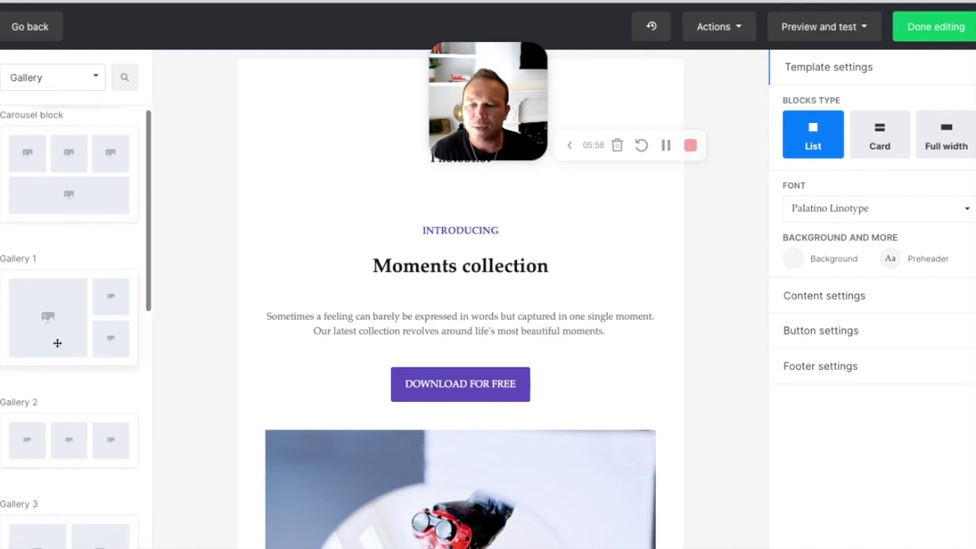
pyautogui.scroll(5, 57, 340)
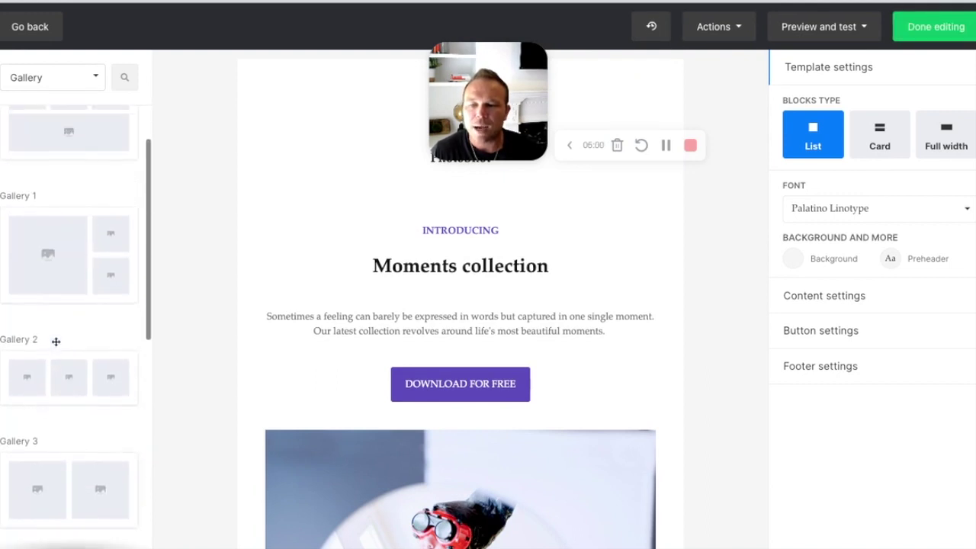
pyautogui.moveTo(48, 213); pyautogui.dragTo(483, 254)
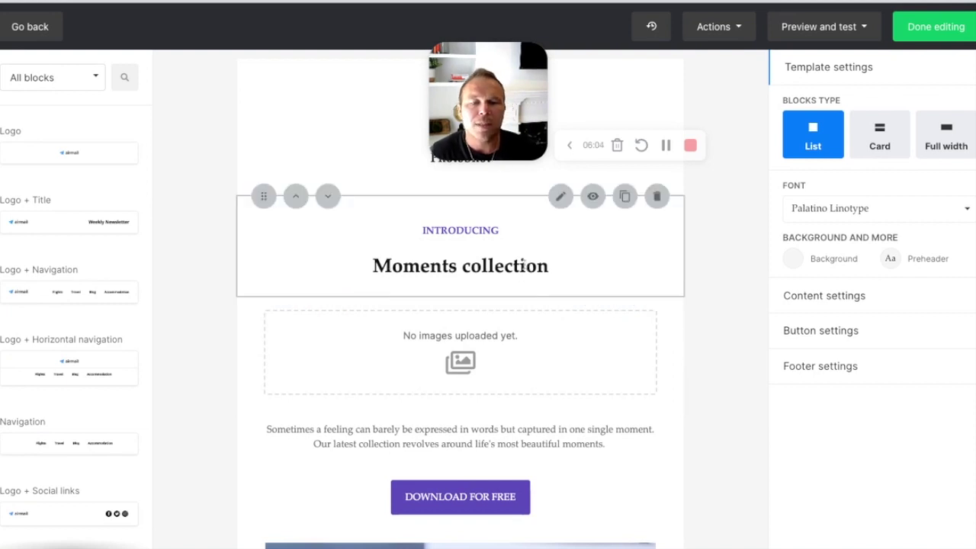
pyautogui.click(417, 359)
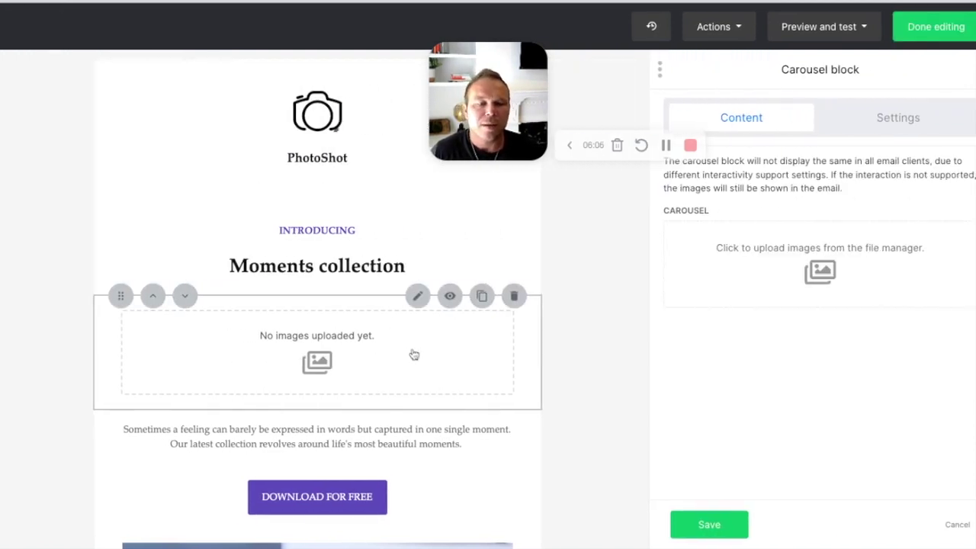
pyautogui.click(820, 272)
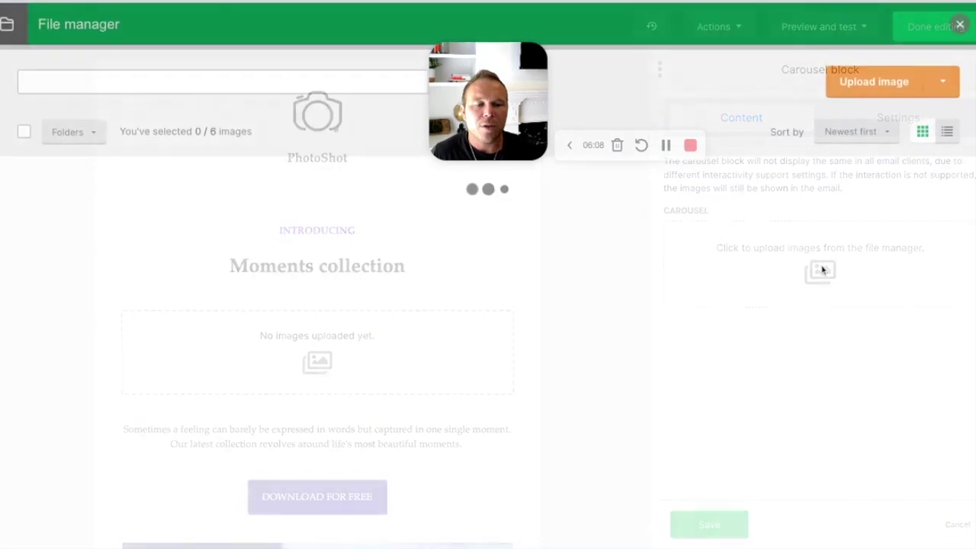
pyautogui.click(959, 26)
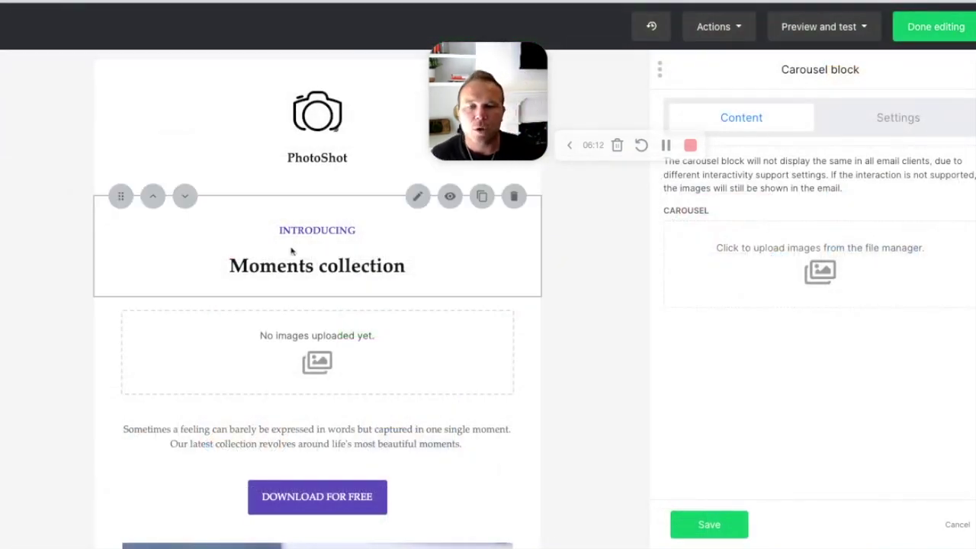
pyautogui.click(514, 297)
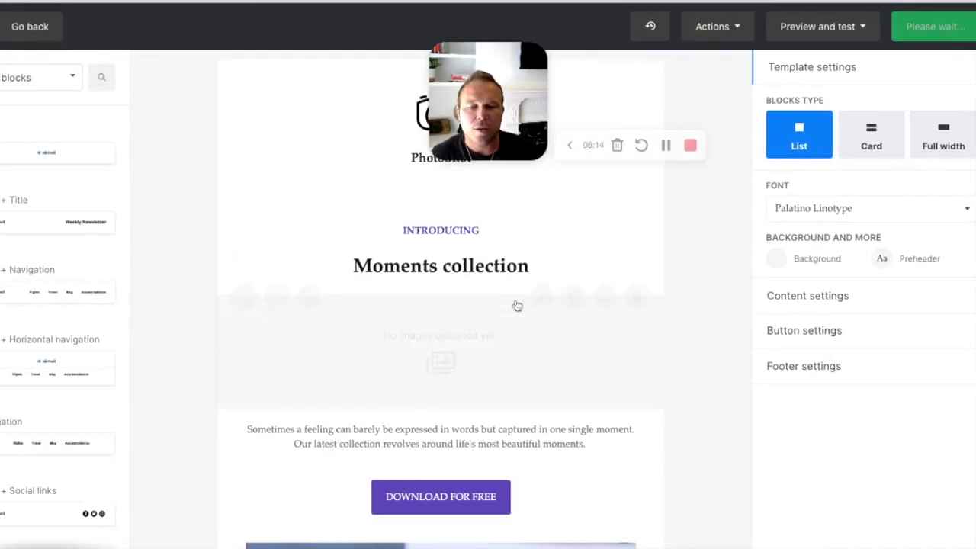
pyautogui.scroll(2, 358, 229)
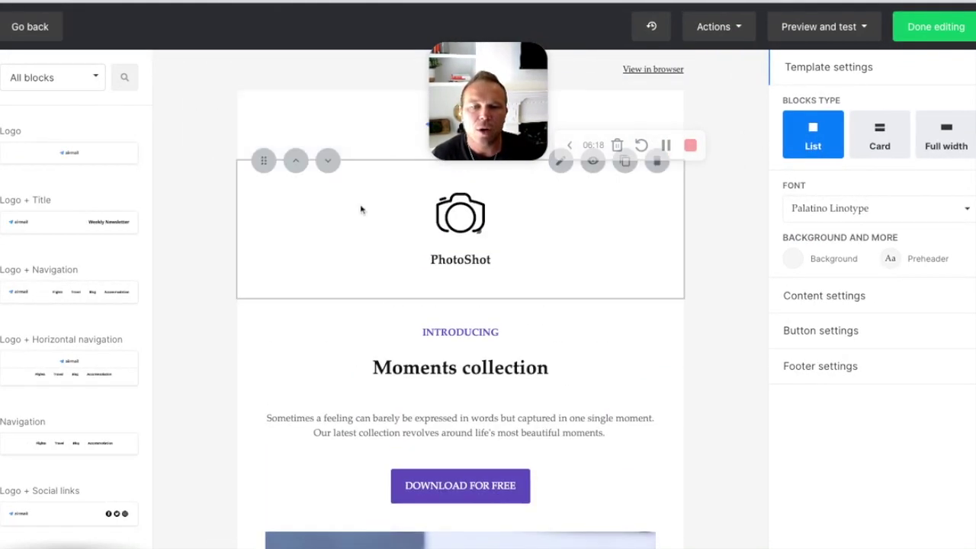
# Step: Adjust the airmail logo's spacing, widen it to 170 and align it left
pyautogui.click(364, 137)
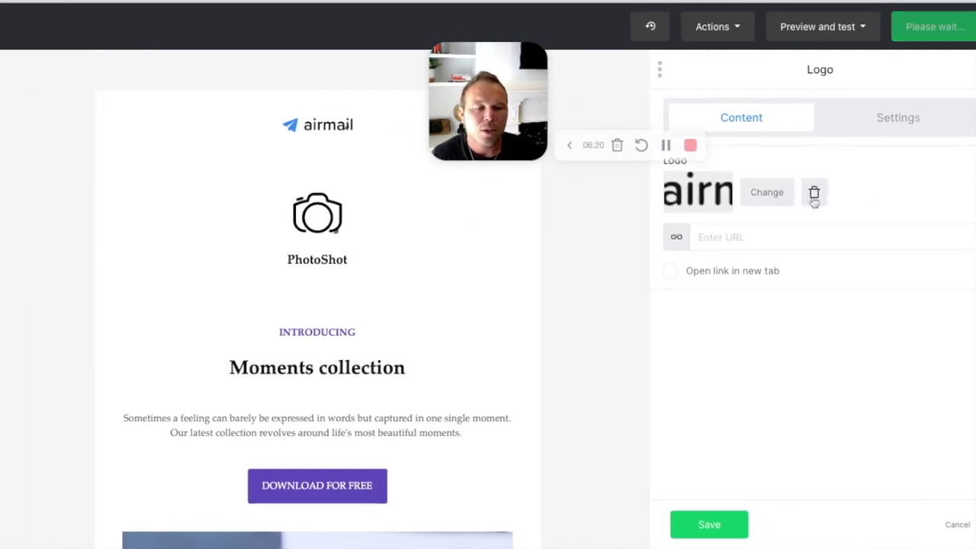
pyautogui.click(876, 126)
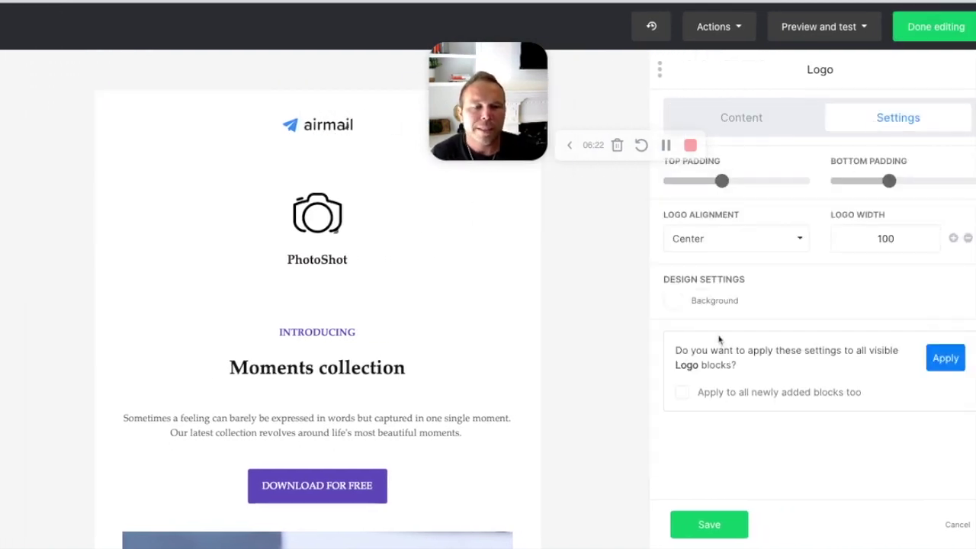
pyautogui.moveTo(721, 181); pyautogui.dragTo(706, 182)
pyautogui.moveTo(889, 180); pyautogui.dragTo(888, 181)
pyautogui.click(954, 238)
pyautogui.click(953, 238)
pyautogui.click(954, 238)
pyautogui.click(953, 238)
pyautogui.click(953, 238)
pyautogui.click(953, 238)
pyautogui.click(954, 238)
pyautogui.click(768, 250)
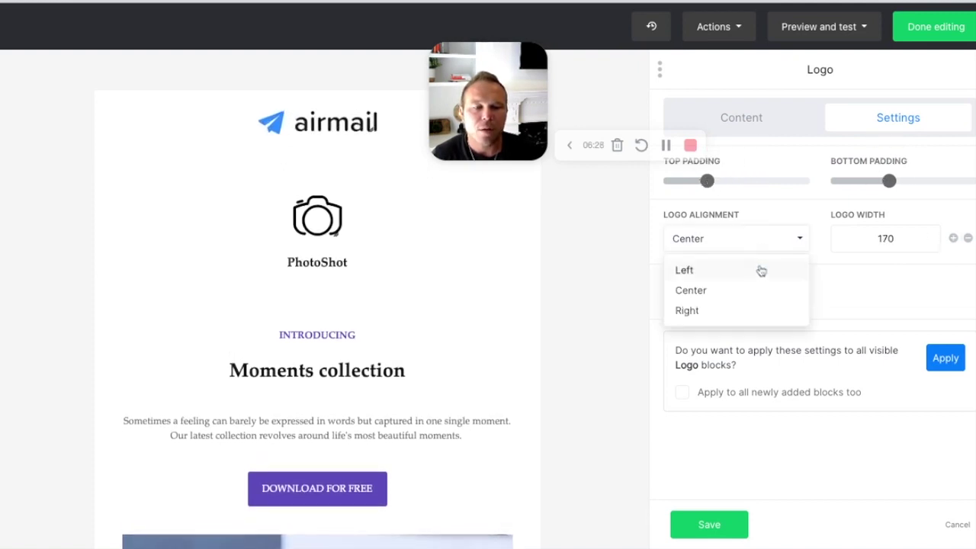
pyautogui.click(748, 273)
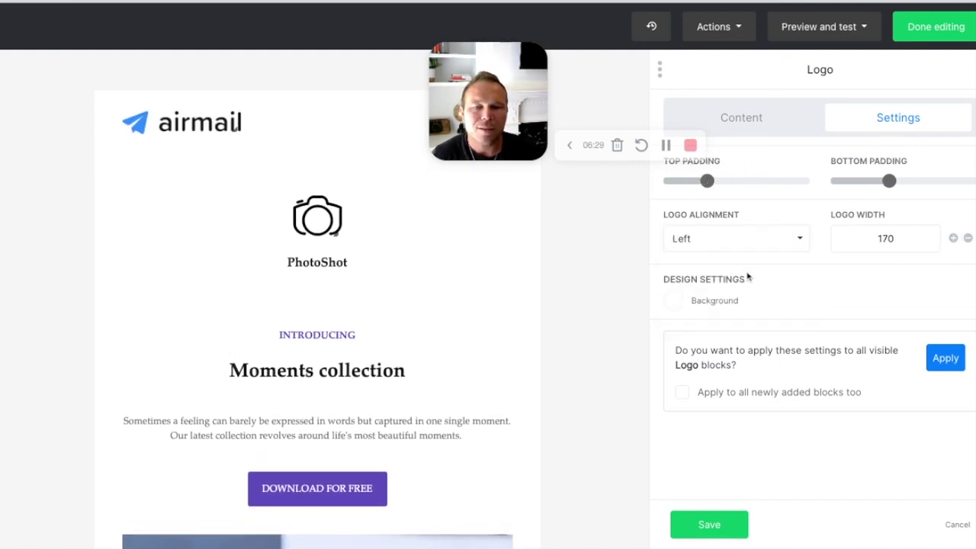
# Step: Give the logo header a blue background, save it, and set blocks to Full width
pyautogui.click(675, 303)
pyautogui.click(555, 319)
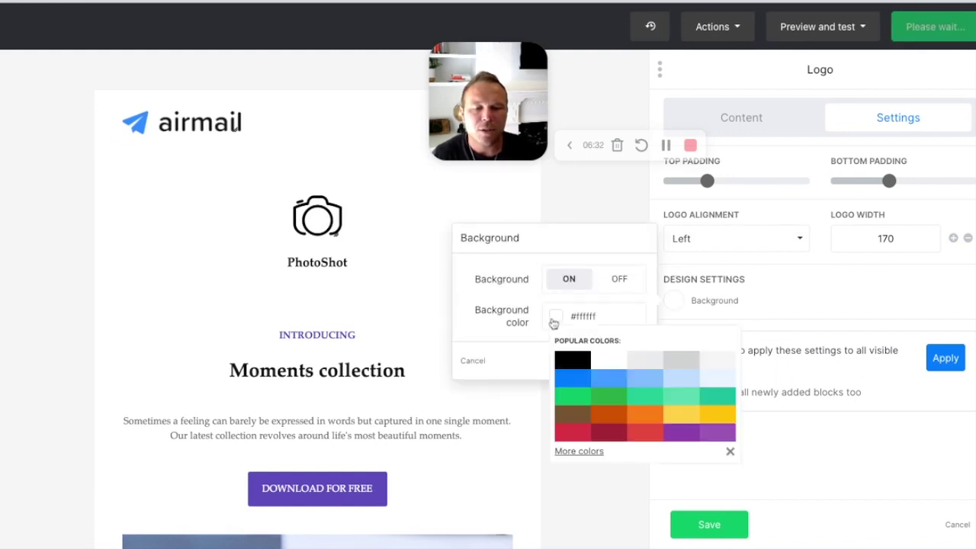
pyautogui.click(575, 376)
pyautogui.click(637, 325)
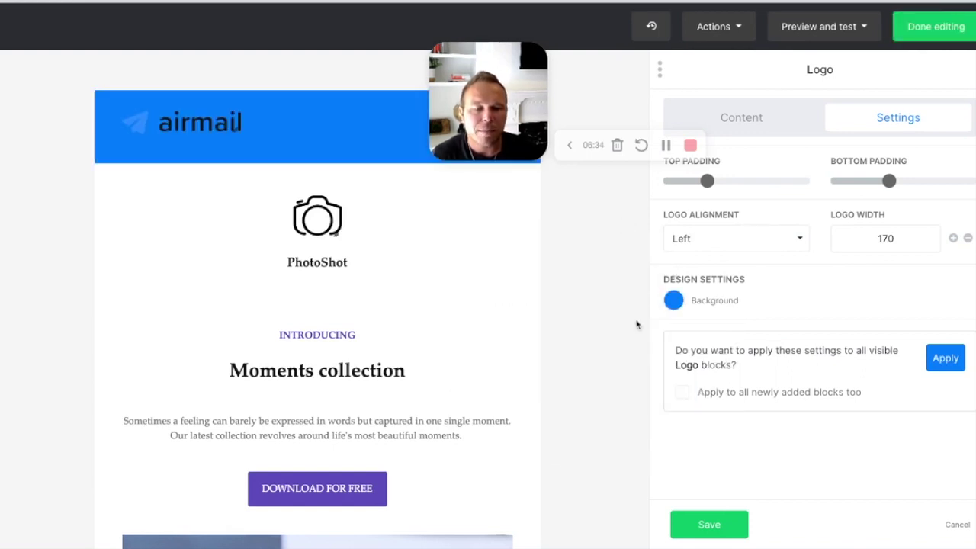
pyautogui.click(703, 524)
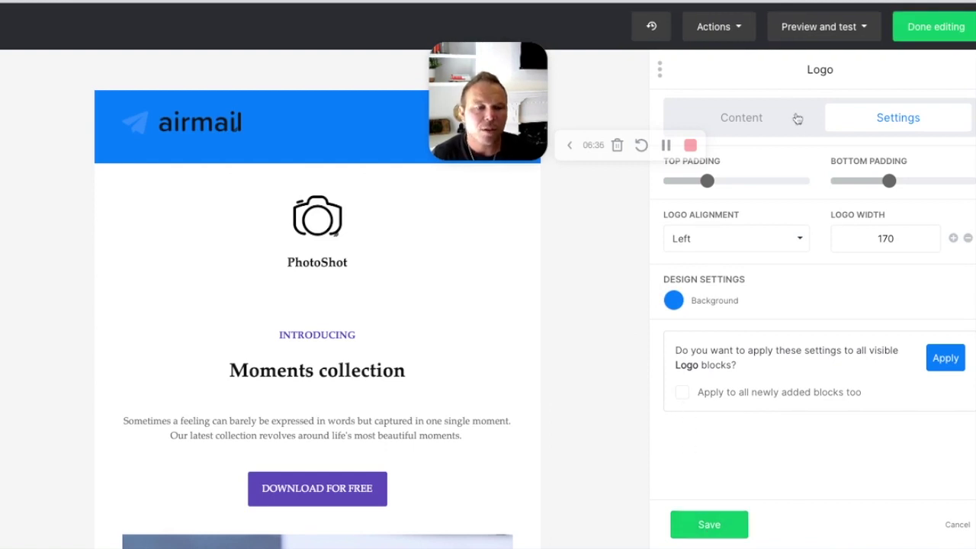
pyautogui.click(744, 520)
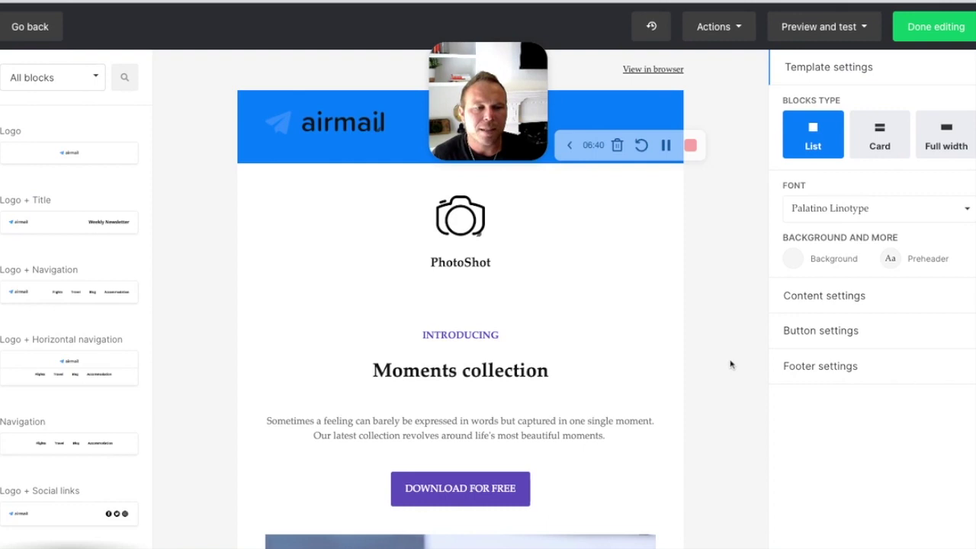
pyautogui.click(960, 143)
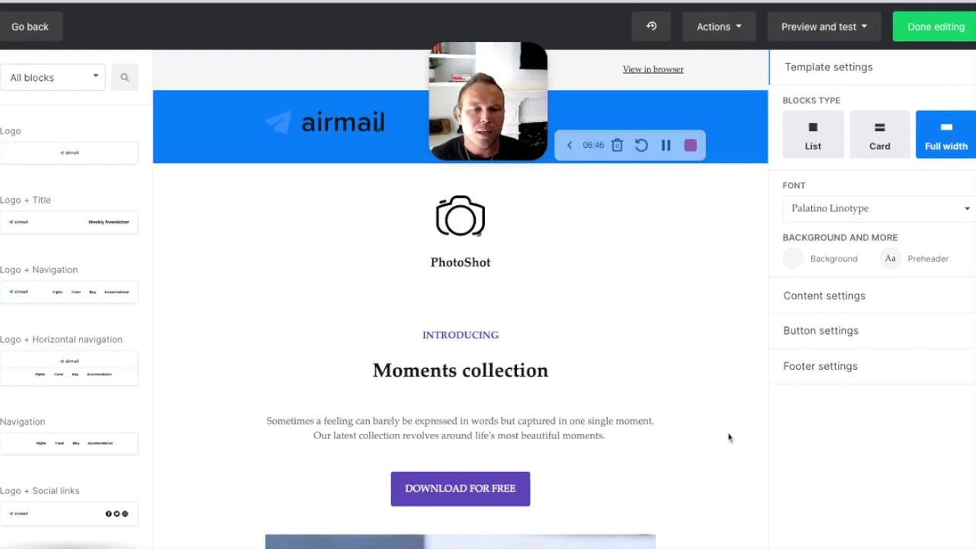
# Step: Set the email's background colour to white in the template settings
pyautogui.click(793, 259)
pyautogui.click(681, 242)
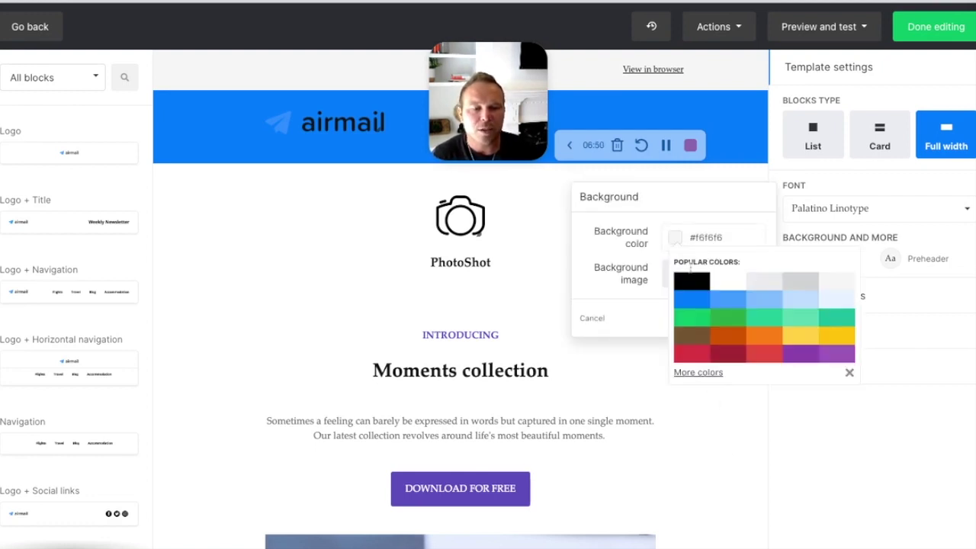
pyautogui.click(725, 279)
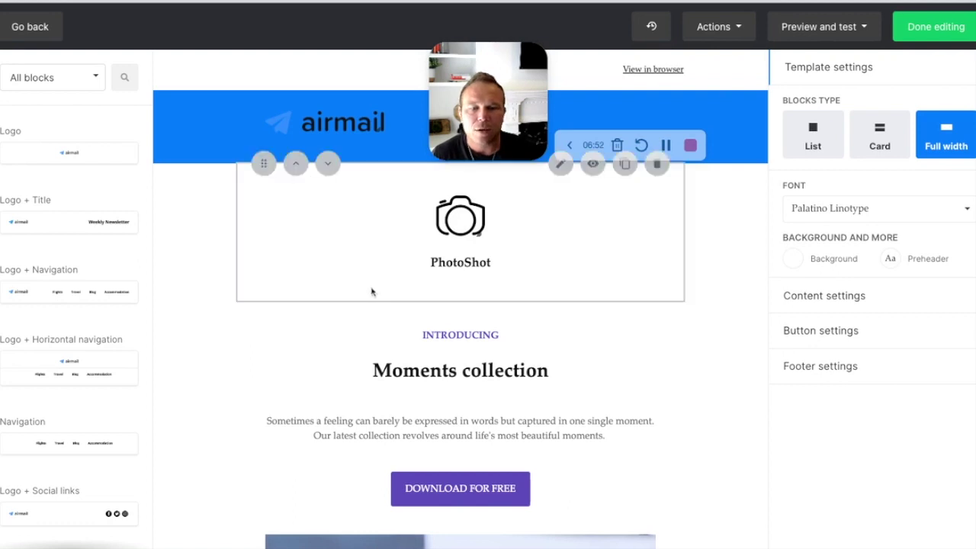
# Step: Drag a Video block above the photo and save it without a video link
pyautogui.scroll(-3, 373, 290)
pyautogui.scroll(-1, 19, 333)
pyautogui.scroll(-8, 31, 336)
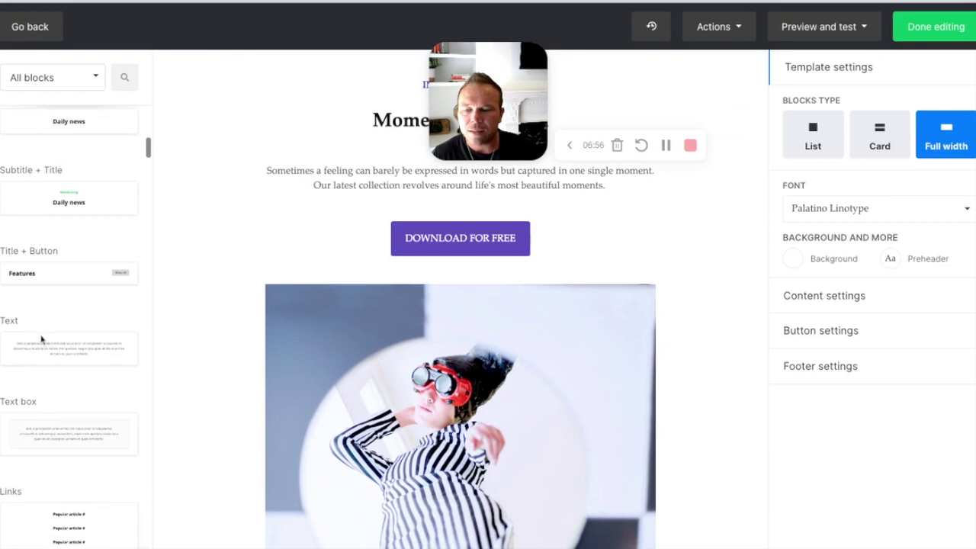
pyautogui.scroll(-8, 42, 339)
pyautogui.scroll(1, 48, 337)
pyautogui.moveTo(50, 251); pyautogui.dragTo(478, 329)
pyautogui.click(745, 179)
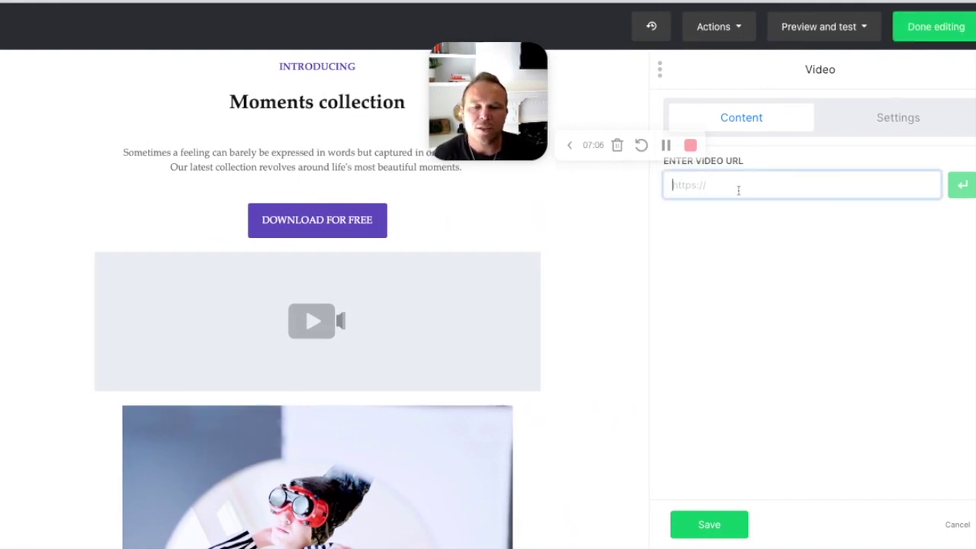
pyautogui.click(728, 525)
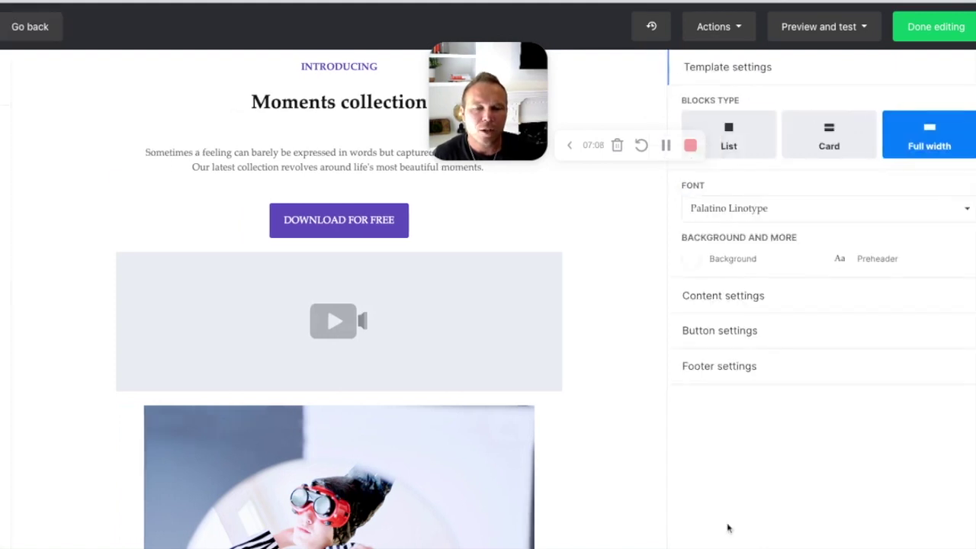
# Step: Make the intro paragraph bold with an 18px font size
pyautogui.click(423, 367)
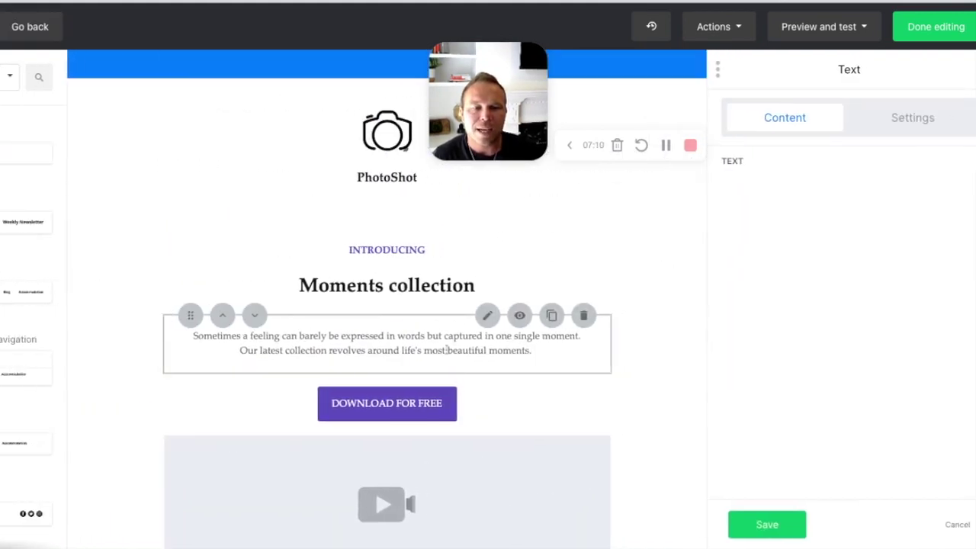
pyautogui.tripleClick(681, 220)
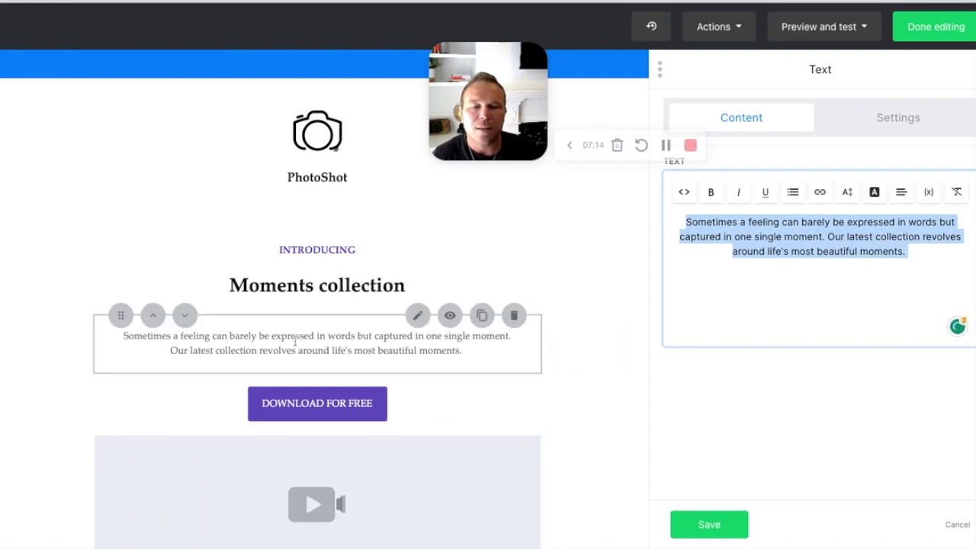
pyautogui.click(710, 192)
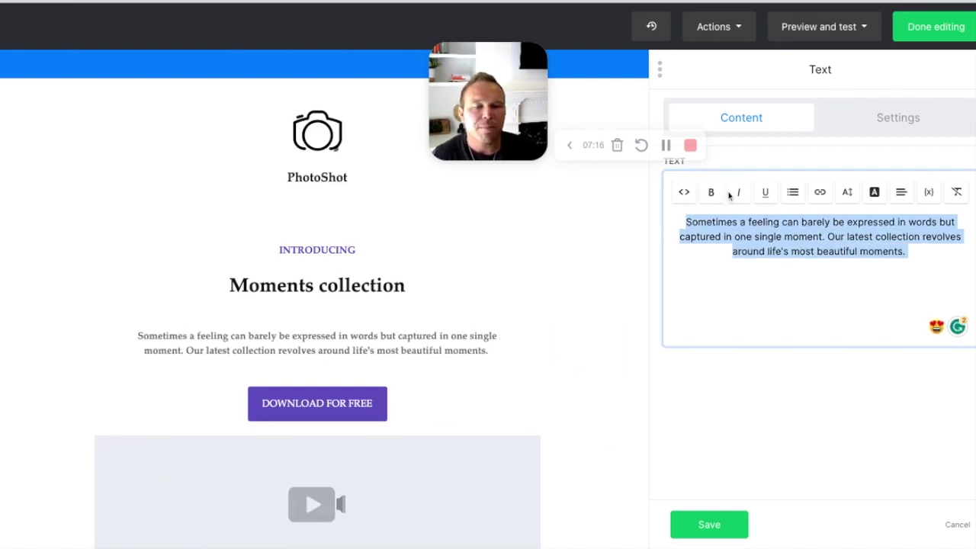
pyautogui.click(847, 192)
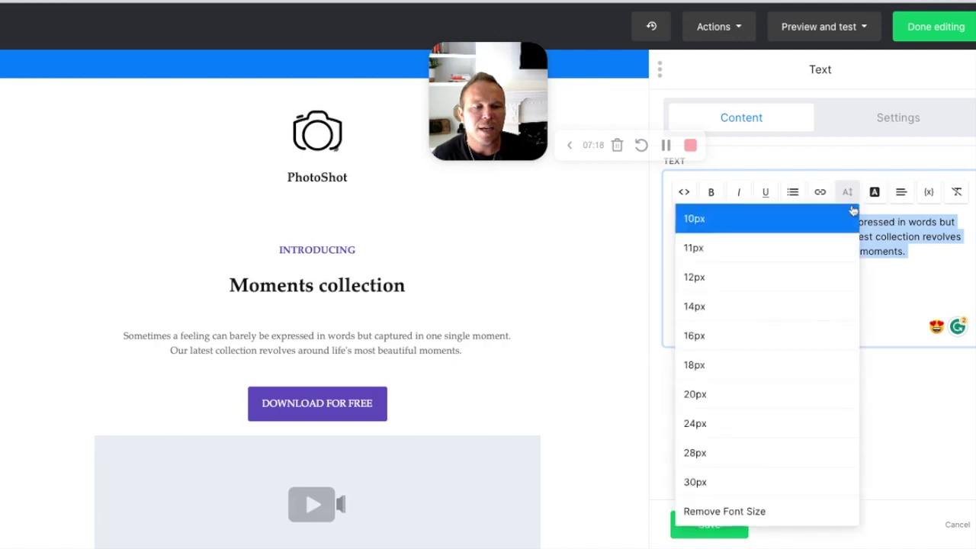
pyautogui.click(776, 368)
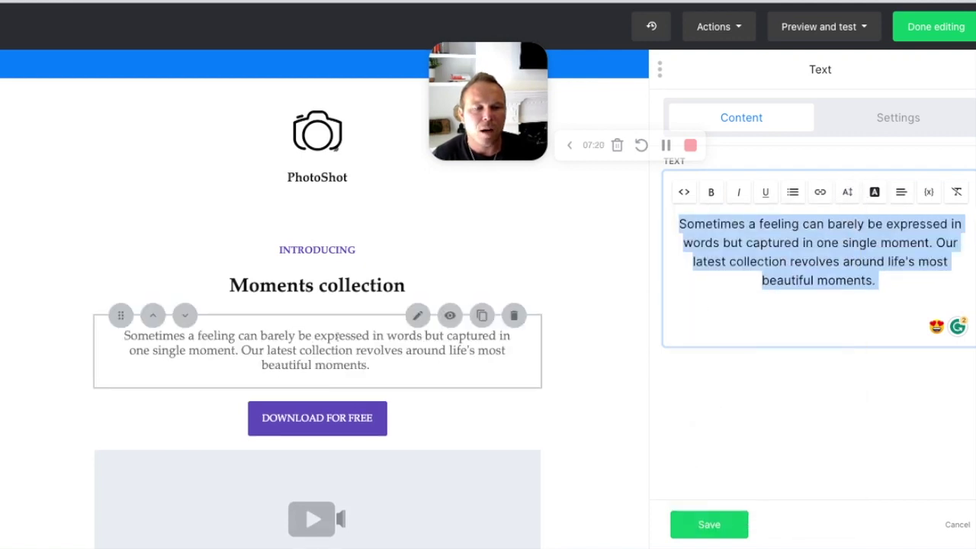
pyautogui.click(874, 193)
pyautogui.click(875, 192)
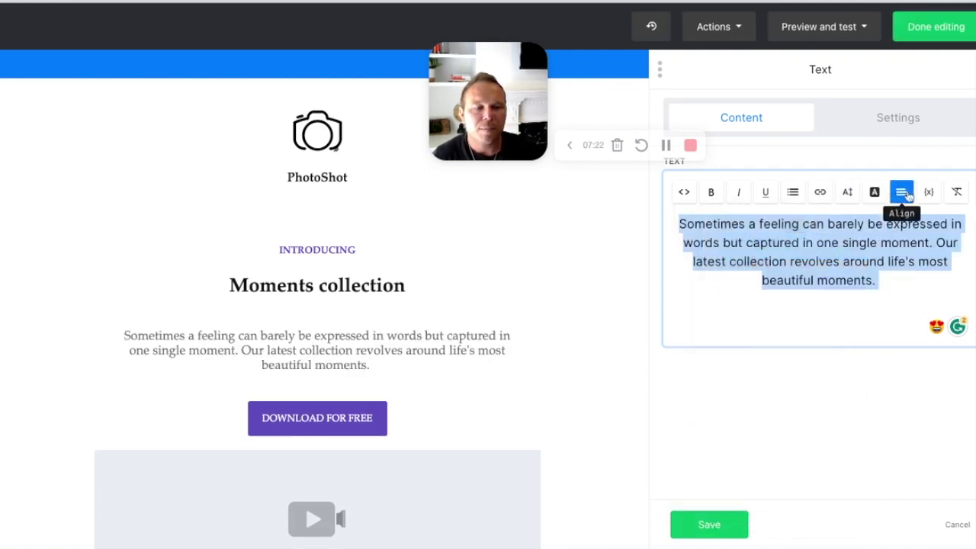
pyautogui.click(692, 237)
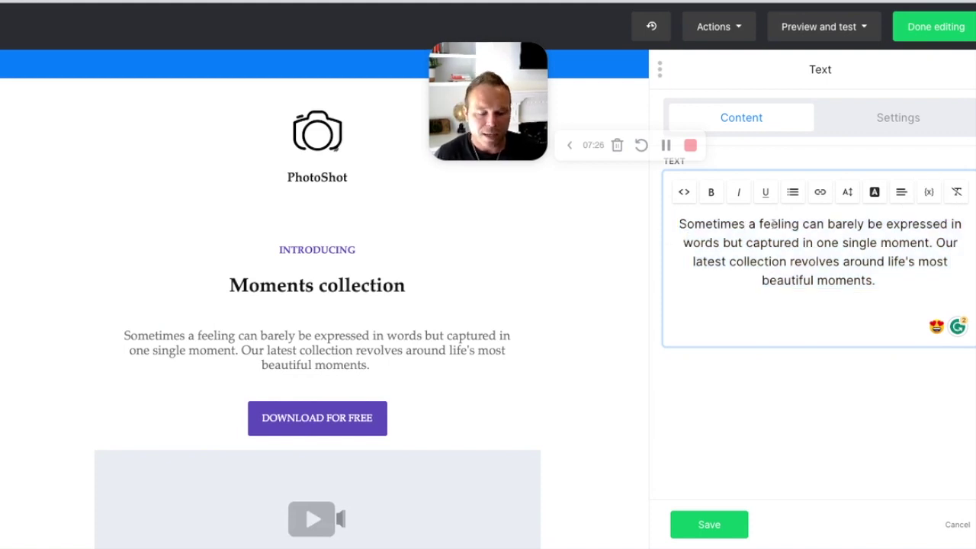
# Step: Replace the paragraph with 'Hello {$name}, this is your newsletter' using the Name variable, and save
pyautogui.hotkey('ctrl', 'a')
pyautogui.write('Hello')
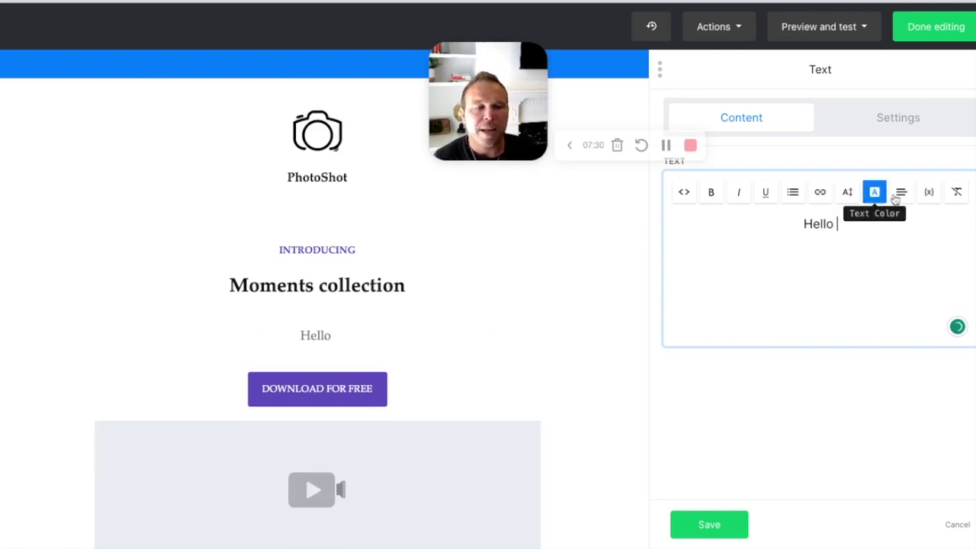
pyautogui.click(931, 193)
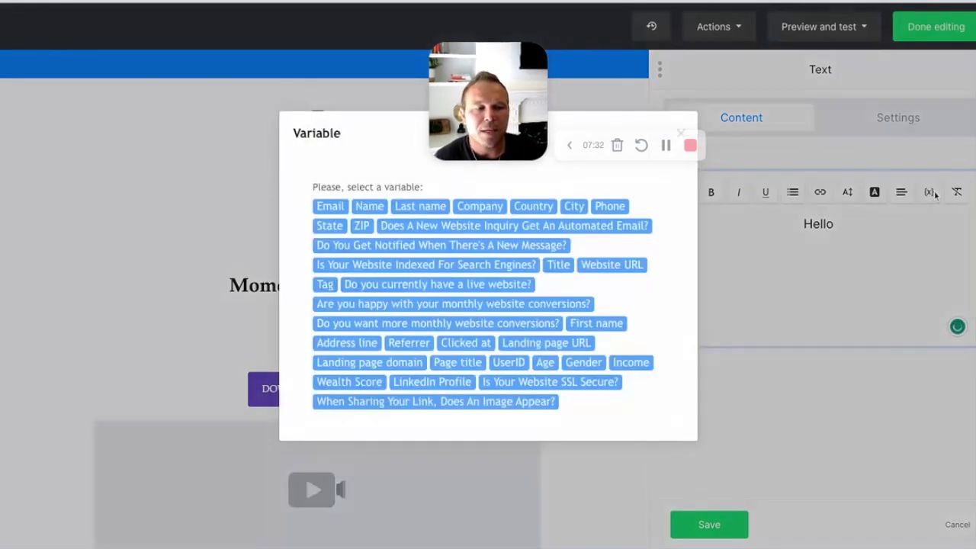
pyautogui.click(379, 207)
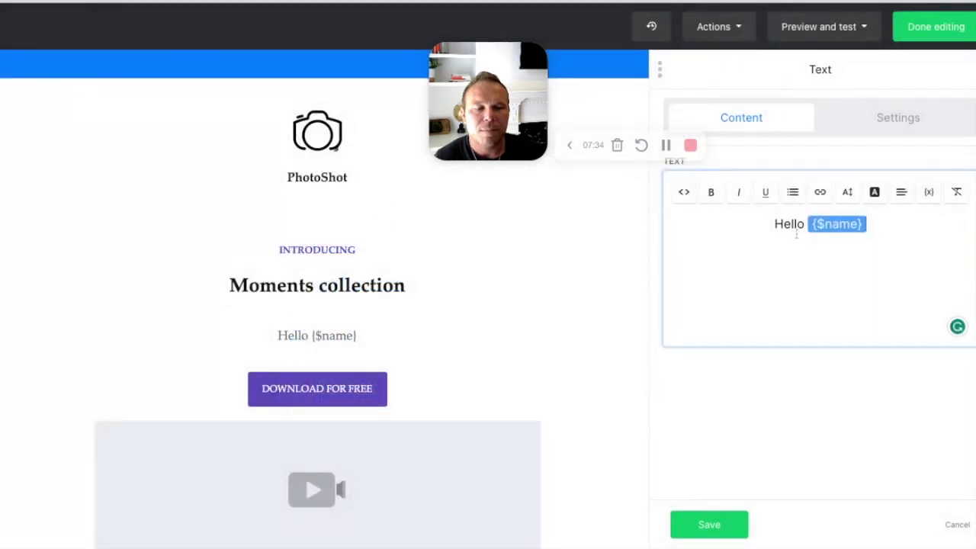
pyautogui.write(', this is your newsletter')
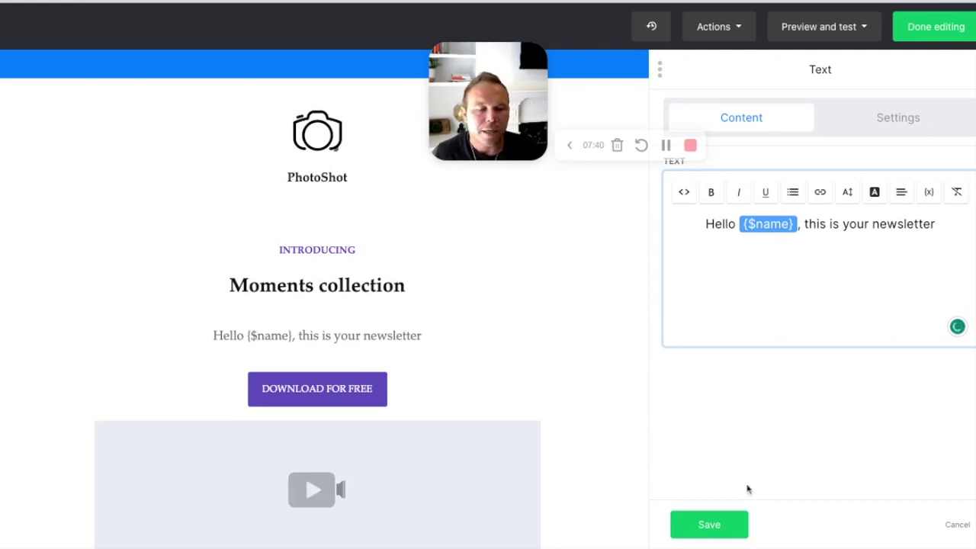
pyautogui.click(728, 525)
# Step: Delete the '#' link from DOWNLOAD FOR FREE, enable 'Open link in new tab', and save
pyautogui.click(494, 392)
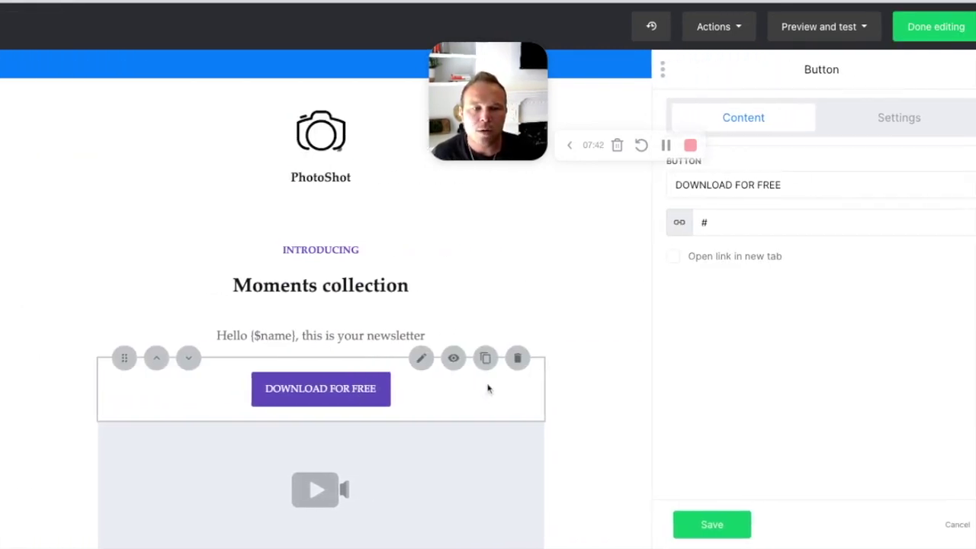
pyautogui.click(752, 219)
pyautogui.doubleClick(752, 219)
pyautogui.press('BackSpace')
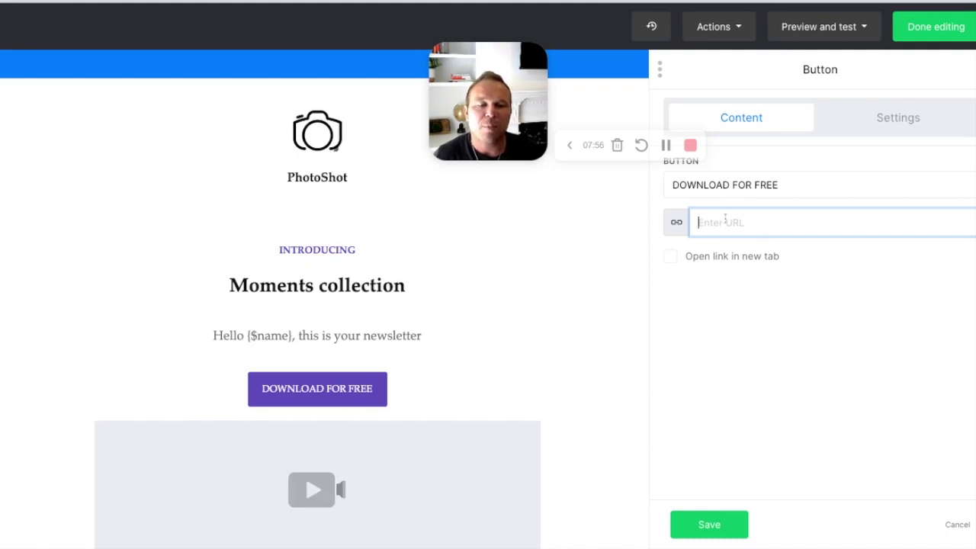
pyautogui.click(671, 257)
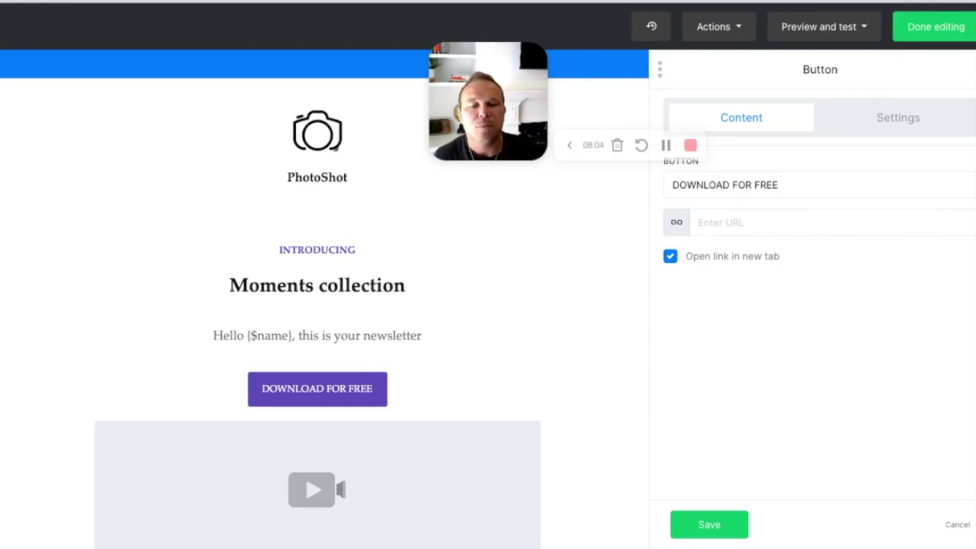
pyautogui.click(708, 526)
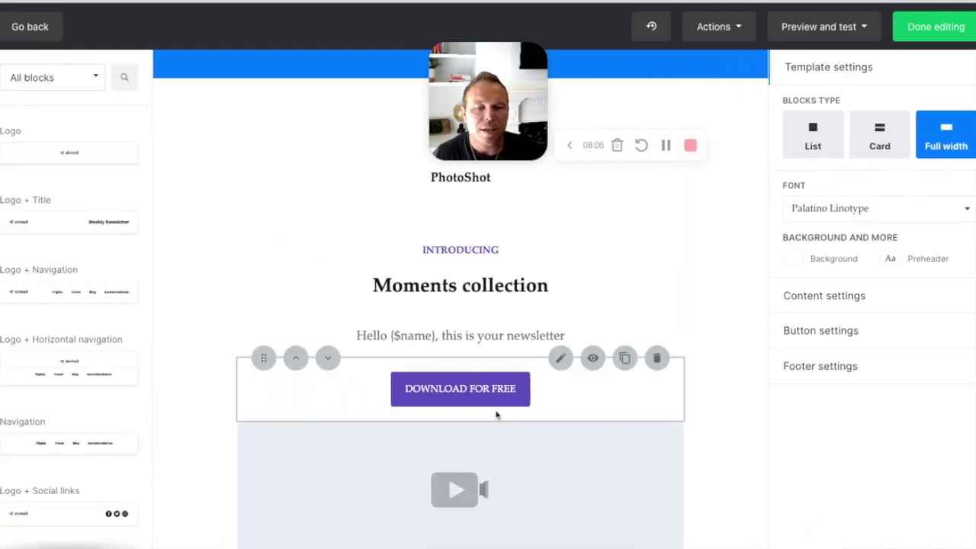
# Step: Review the footer's company address details and save them
pyautogui.scroll(-5, 497, 414)
pyautogui.scroll(-10, 497, 414)
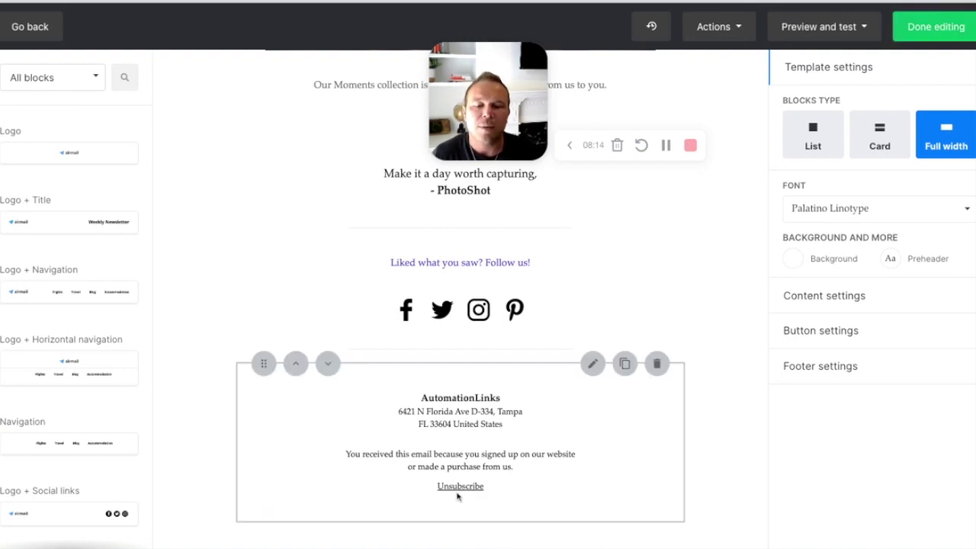
pyautogui.moveTo(398, 418); pyautogui.dragTo(570, 440)
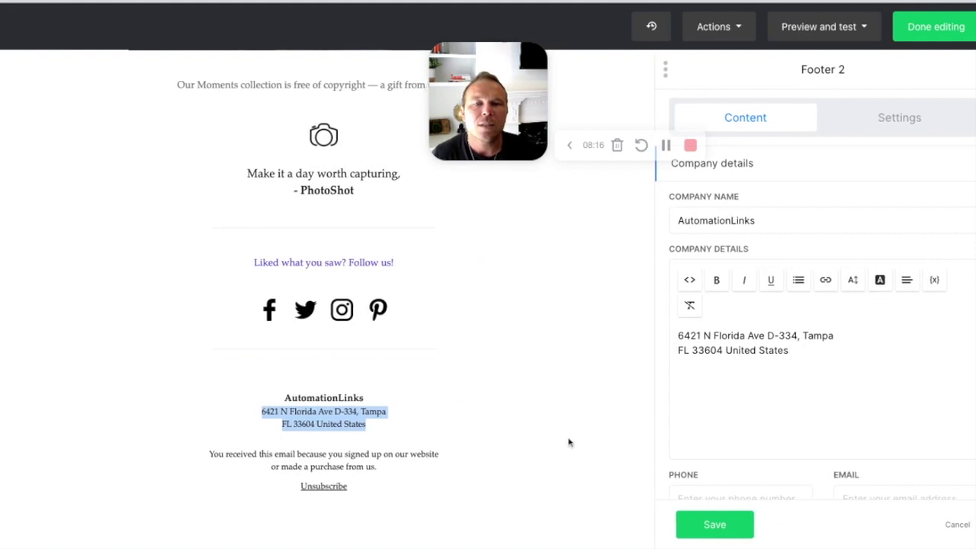
pyautogui.moveTo(819, 341); pyautogui.dragTo(633, 310)
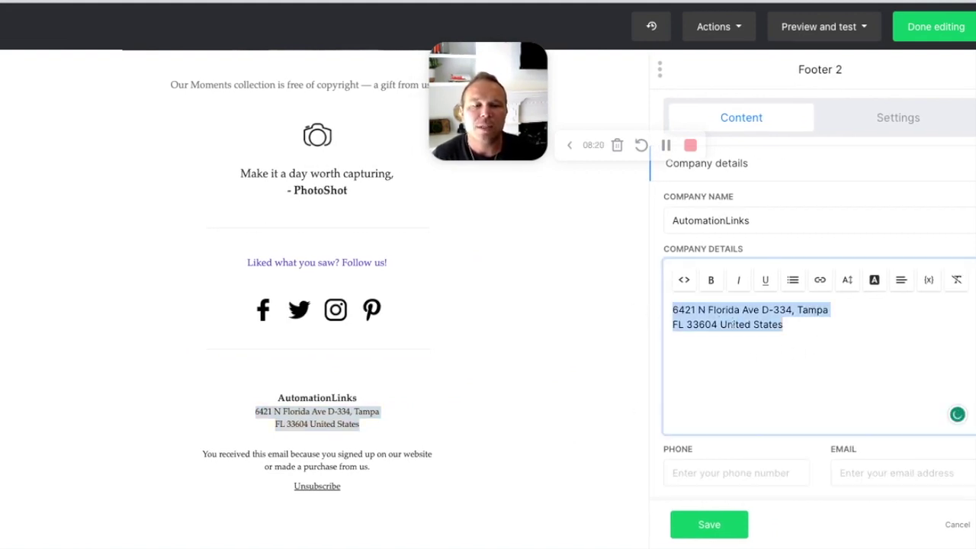
pyautogui.click(731, 324)
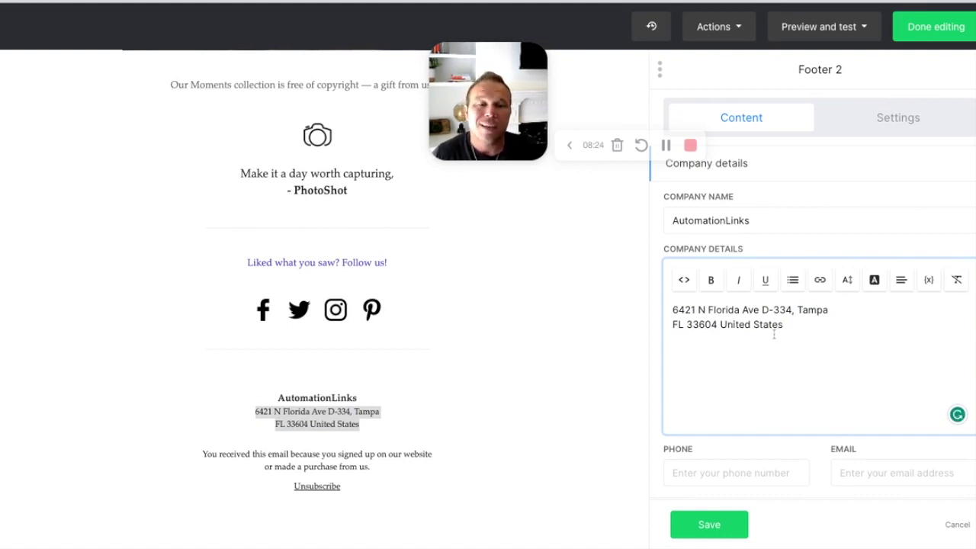
pyautogui.click(711, 321)
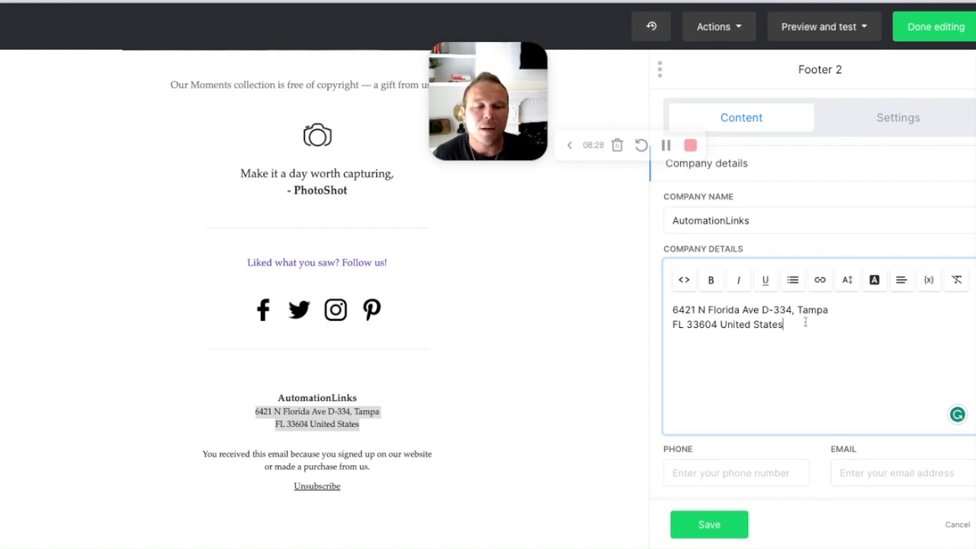
pyautogui.moveTo(805, 322); pyautogui.dragTo(685, 310)
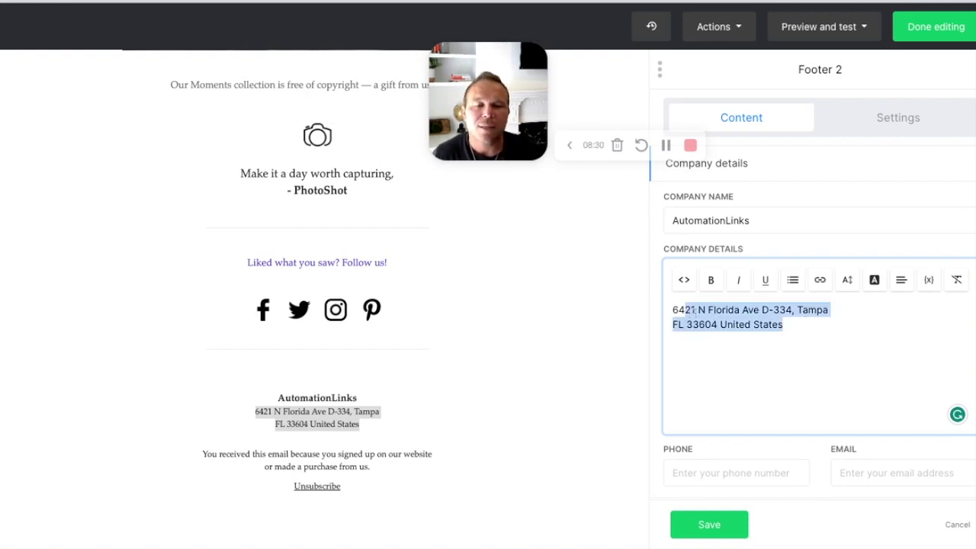
pyautogui.click(709, 526)
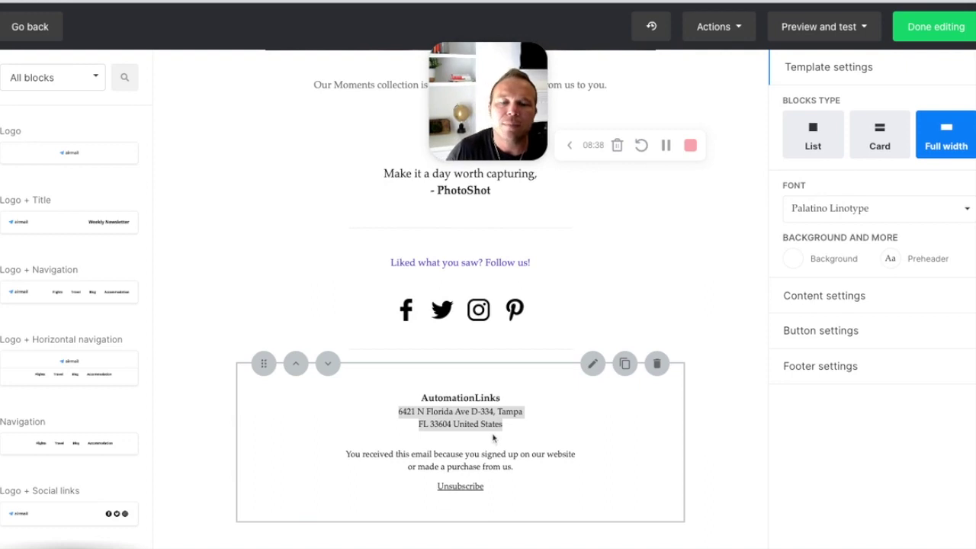
# Step: Switch the first social icon from Facebook to Twitter and save the social links
pyautogui.click(338, 312)
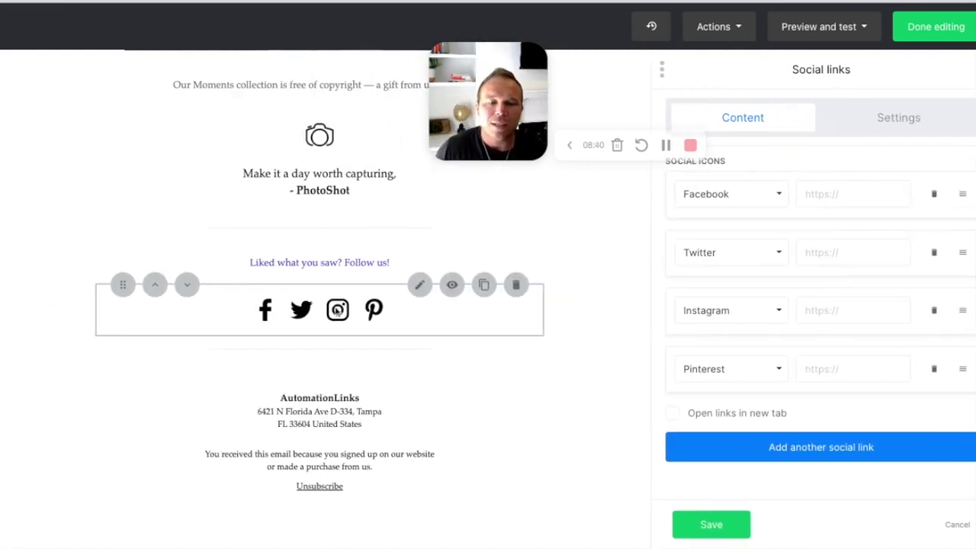
pyautogui.click(771, 195)
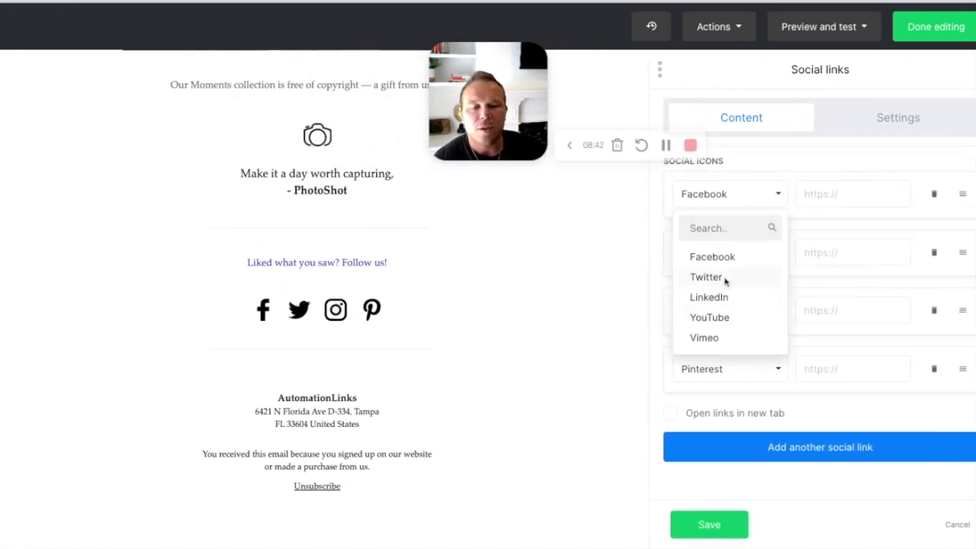
pyautogui.click(724, 279)
pyautogui.click(816, 197)
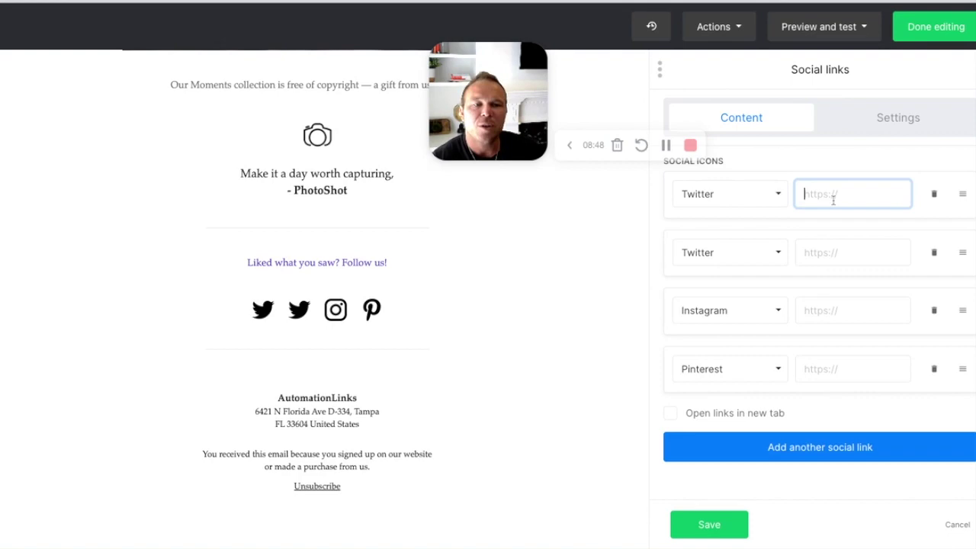
pyautogui.click(709, 524)
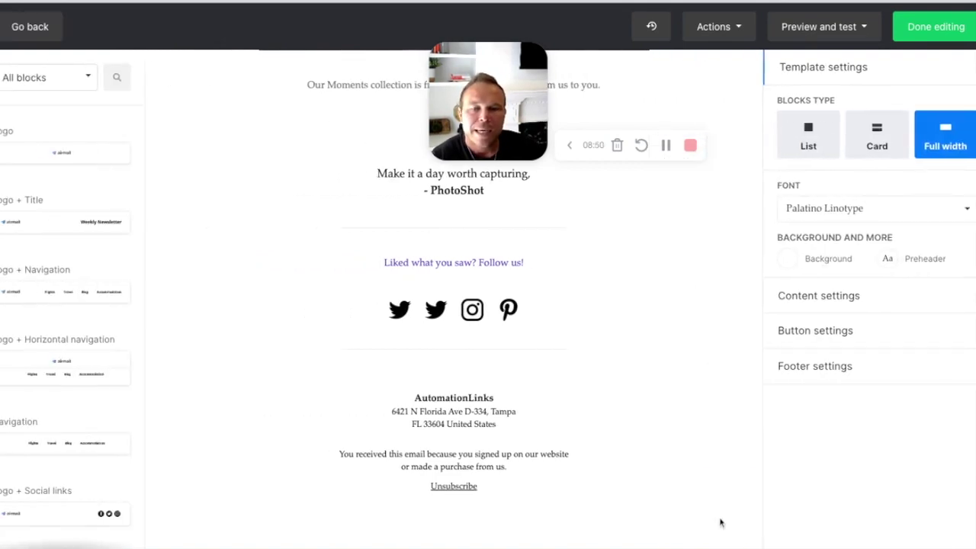
# Step: Move the greeting above the Moments collection heading and delete the video block
pyautogui.scroll(10, 405, 381)
pyautogui.scroll(10, 404, 382)
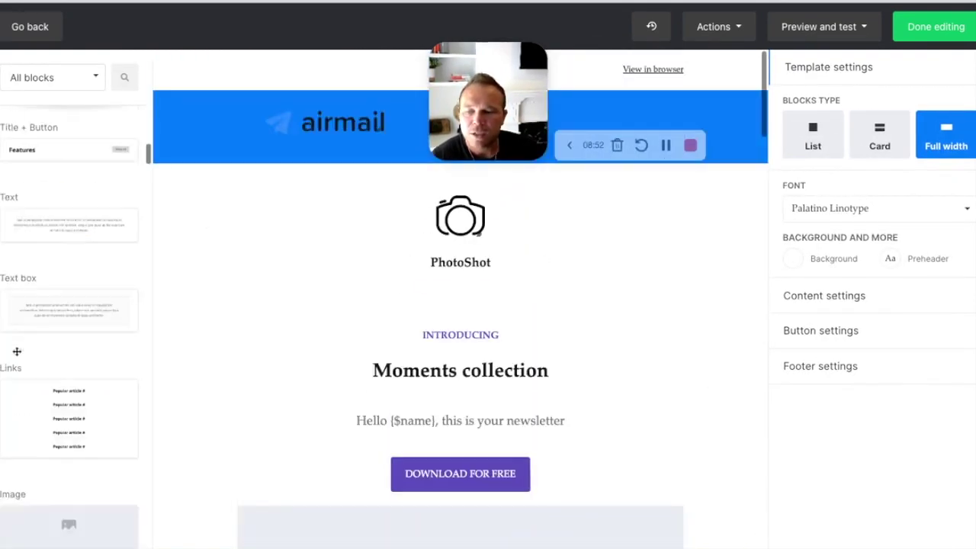
pyautogui.scroll(-1, 390, 390)
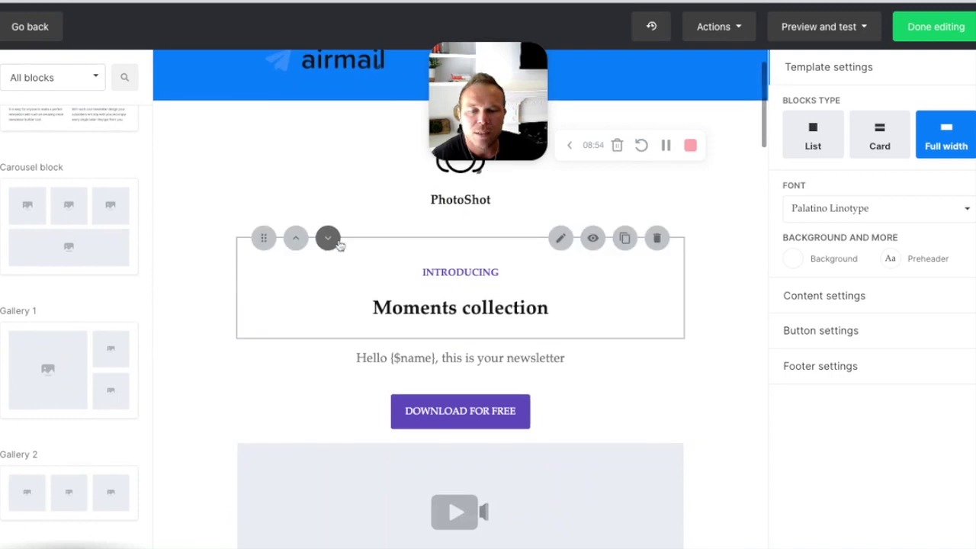
pyautogui.click(329, 240)
pyautogui.click(296, 444)
pyautogui.click(657, 381)
# Step: Give the download button block a blue #409cff background and save
pyautogui.click(655, 423)
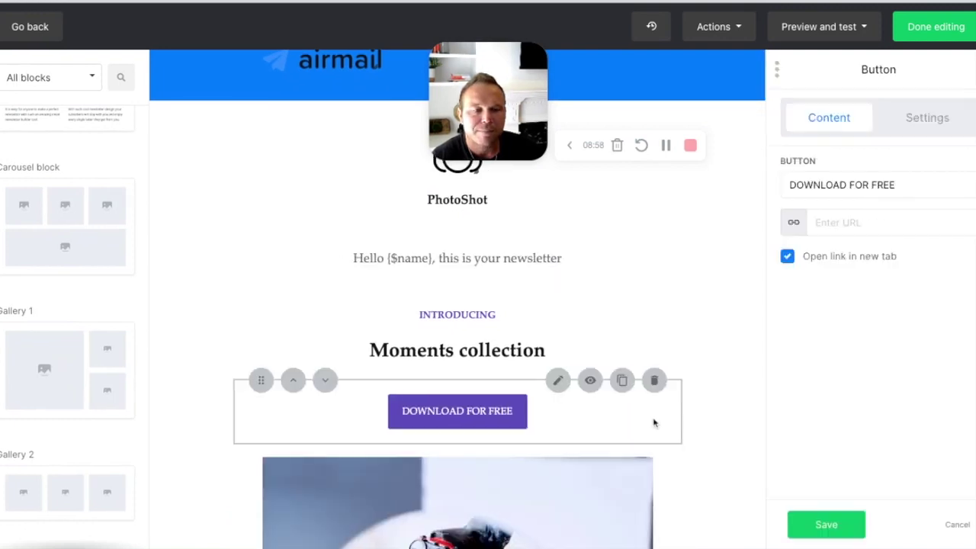
pyautogui.click(899, 122)
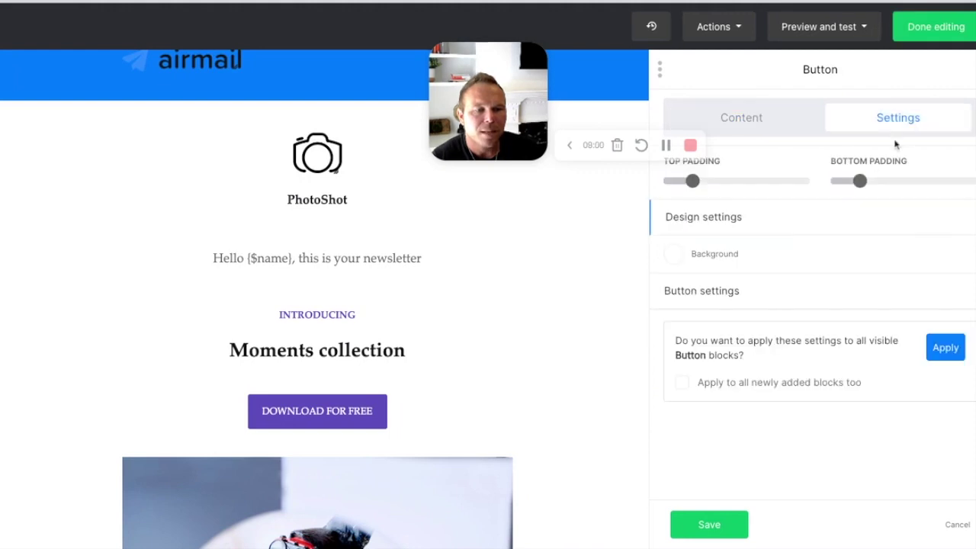
pyautogui.click(674, 263)
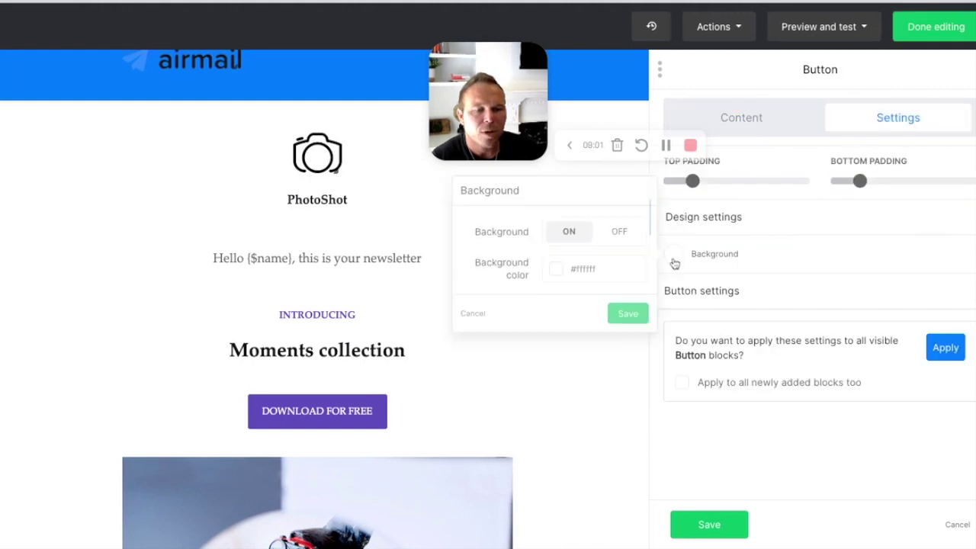
pyautogui.click(555, 271)
pyautogui.click(618, 330)
pyautogui.click(628, 313)
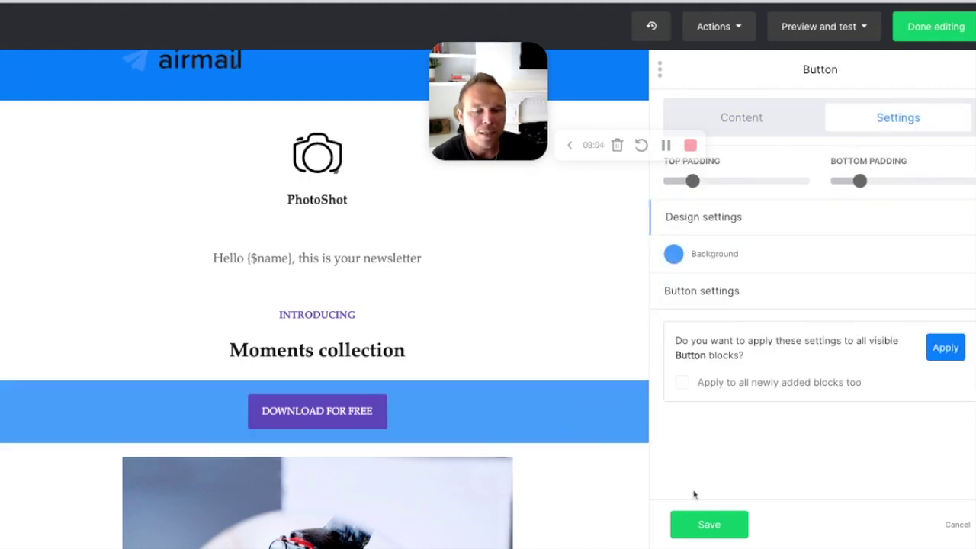
pyautogui.click(709, 524)
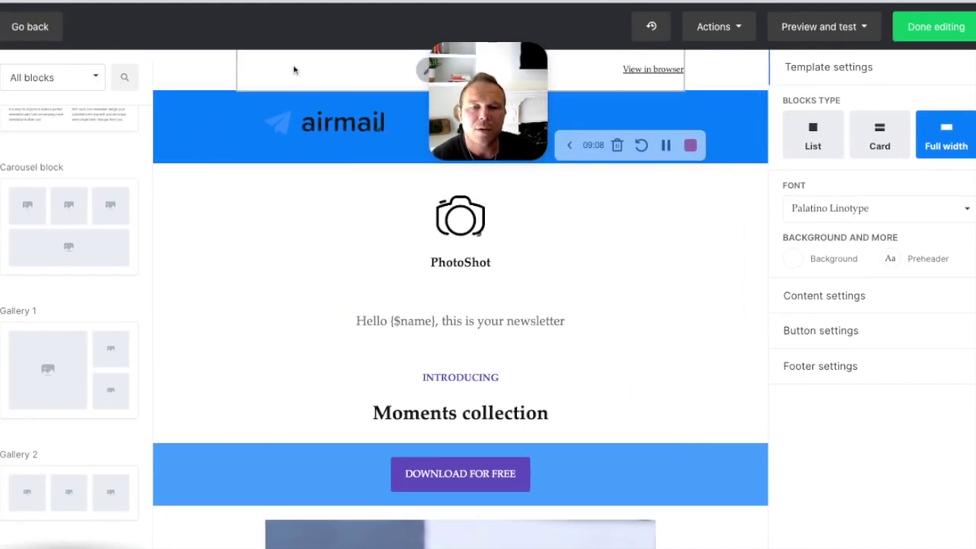
# Step: Check the empty Preheader text field, then select the greeting line in its text block
pyautogui.click(294, 70)
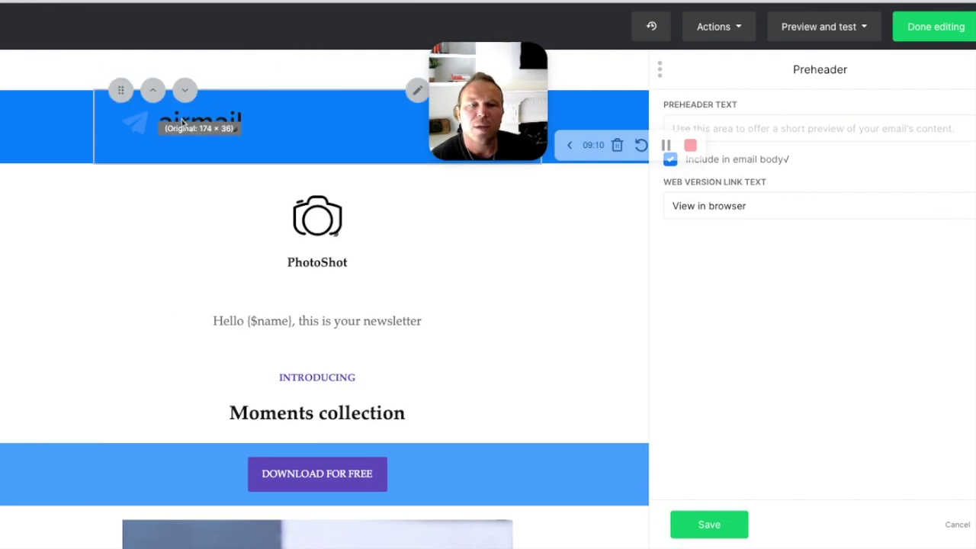
pyautogui.moveTo(669, 103); pyautogui.dragTo(758, 136)
pyautogui.click(747, 131)
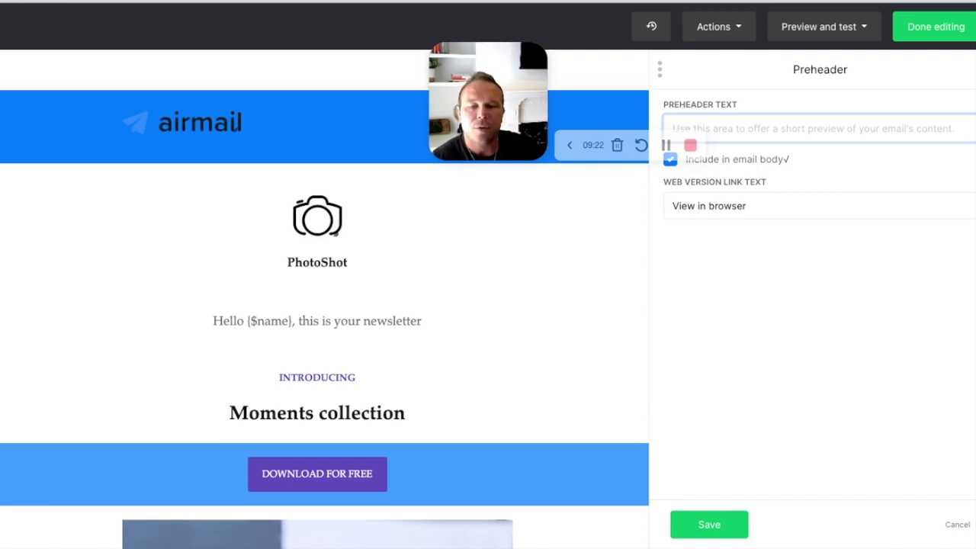
pyautogui.click(276, 323)
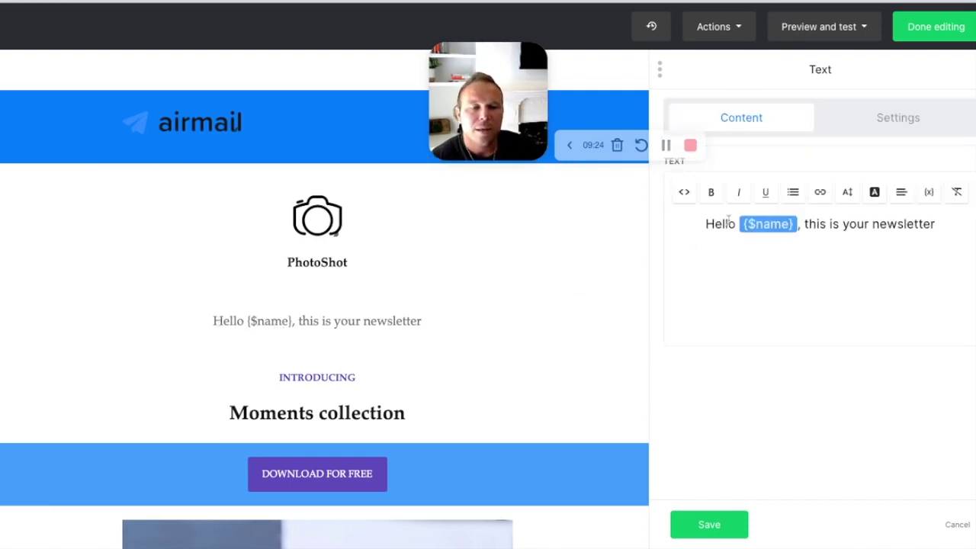
pyautogui.click(707, 224)
pyautogui.hotkey('shift', 'Right')
pyautogui.hotkey('shift', 'Right')
pyautogui.hotkey('shift', 'Right')
pyautogui.hotkey('shift', 'Right')
pyautogui.hotkey('shift', 'Right')
pyautogui.hotkey('shift', 'Right')
pyautogui.hotkey('shift', 'Right')
pyautogui.hotkey('shift', 'Right')
pyautogui.hotkey('shift', 'Right')
pyautogui.hotkey('shift', 'Right')
pyautogui.hotkey('shift', 'Right')
pyautogui.hotkey('shift', 'Right')
pyautogui.hotkey('shift', 'Right')
pyautogui.hotkey('shift', 'Right')
pyautogui.hotkey('shift', 'Right')
pyautogui.hotkey('shift', 'Right')
pyautogui.hotkey('shift', 'Right')
pyautogui.hotkey('shift', 'Right')
pyautogui.hotkey('shift', 'Right')
pyautogui.hotkey('shift', 'Right')
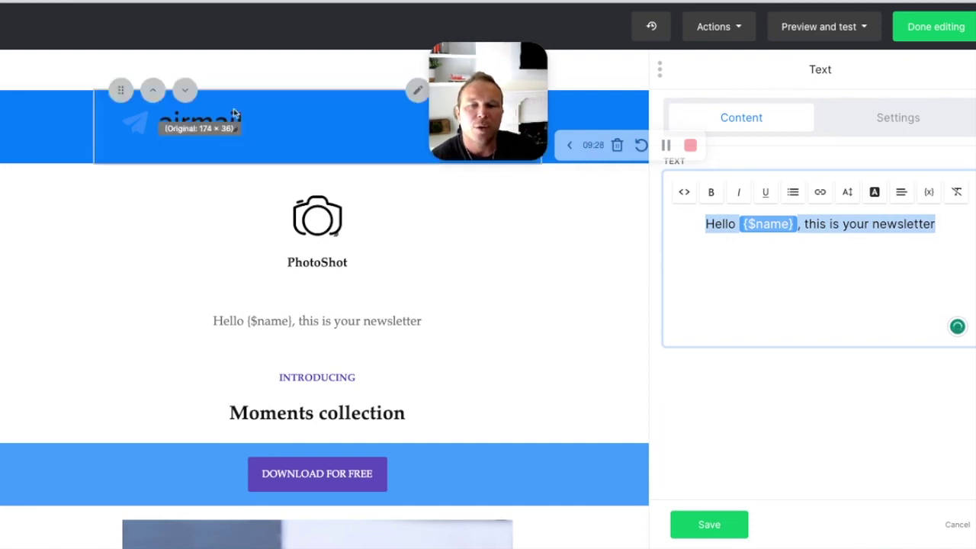
# Step: Back in Preheader settings, select the 'View in browser' web version link text
pyautogui.click(250, 76)
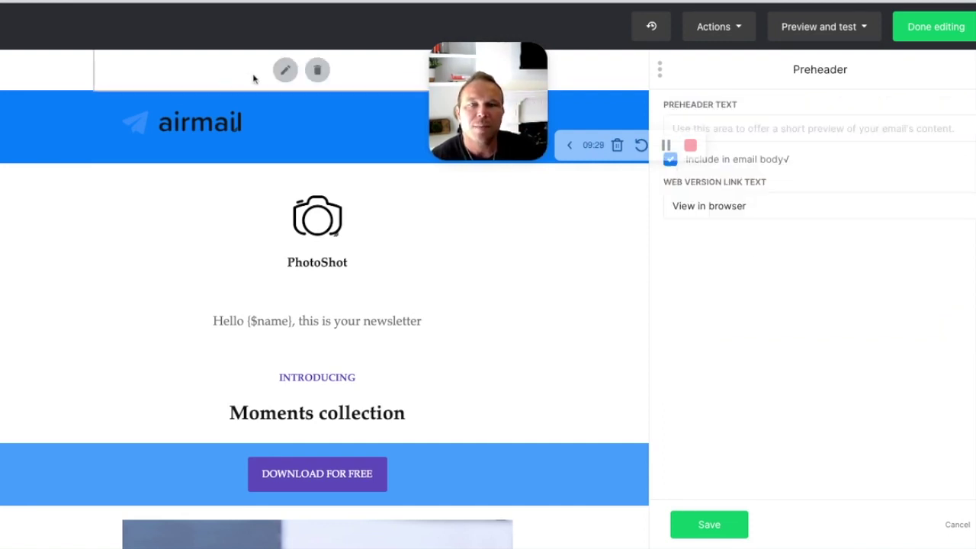
pyautogui.click(775, 129)
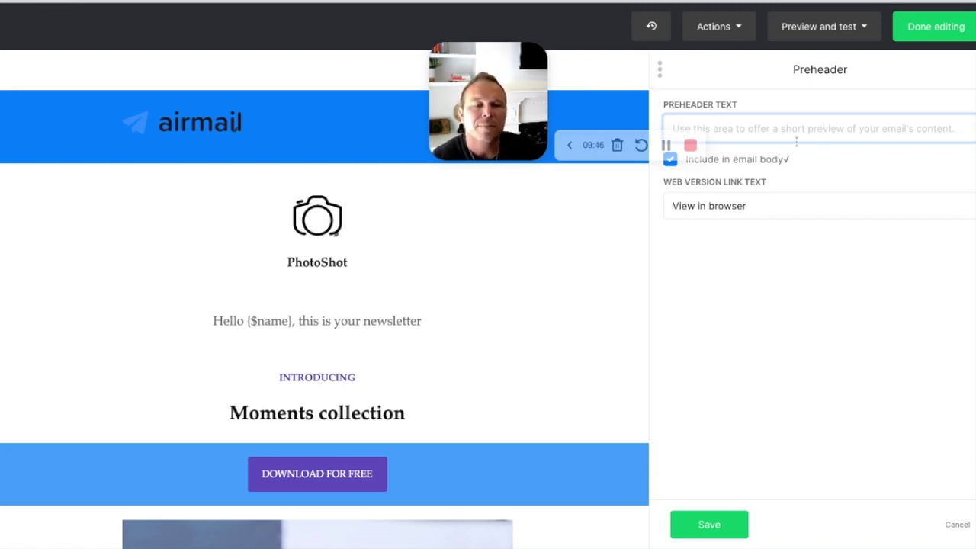
pyautogui.click(722, 205)
pyautogui.click(796, 205)
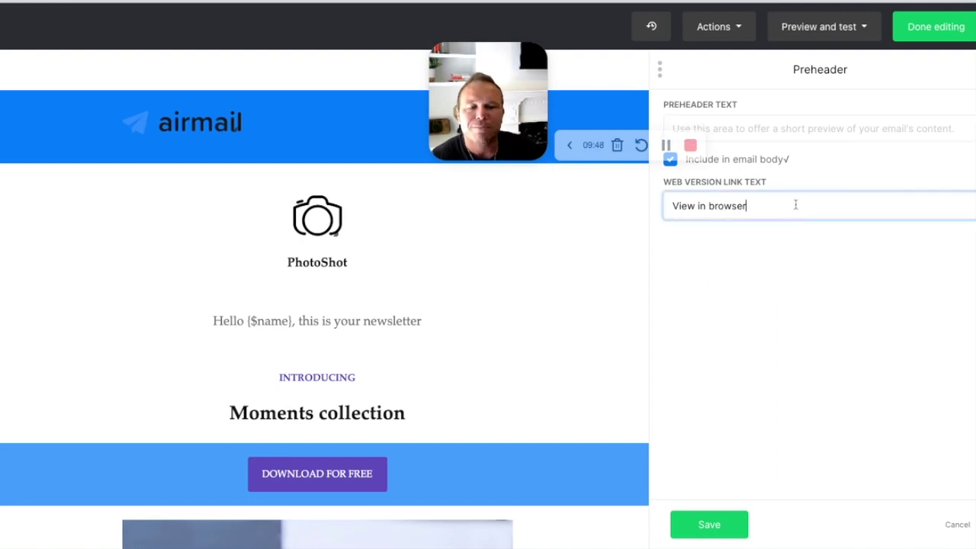
pyautogui.moveTo(795, 205); pyautogui.dragTo(608, 210)
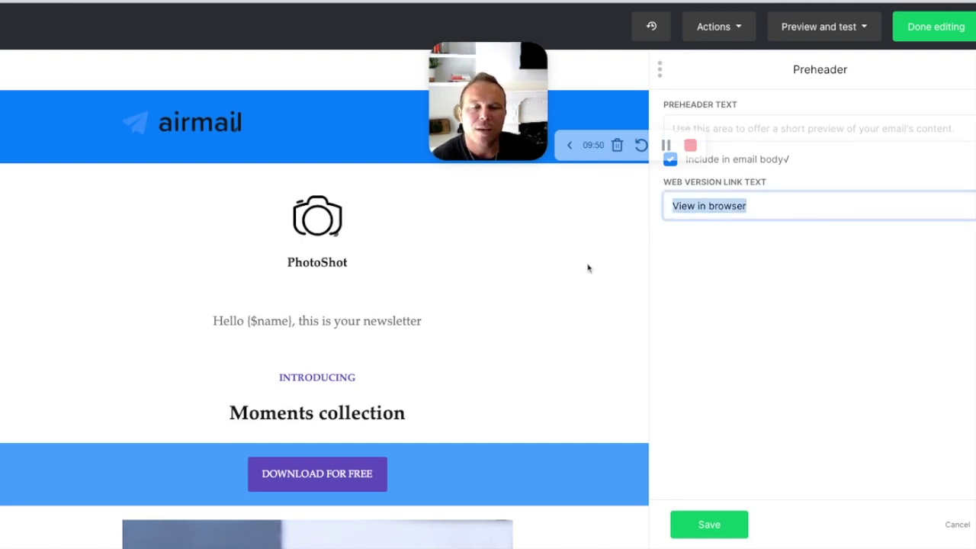
pyautogui.click(707, 526)
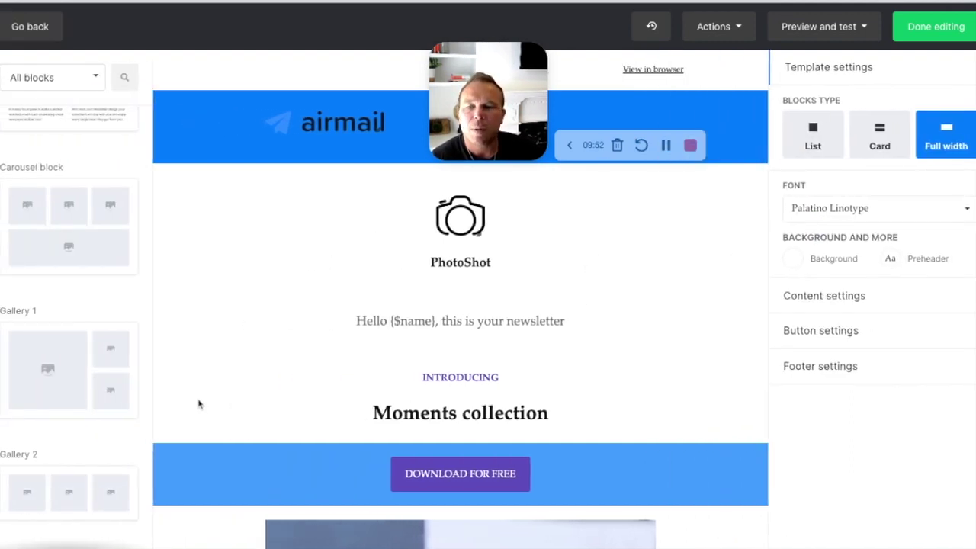
pyautogui.click(863, 27)
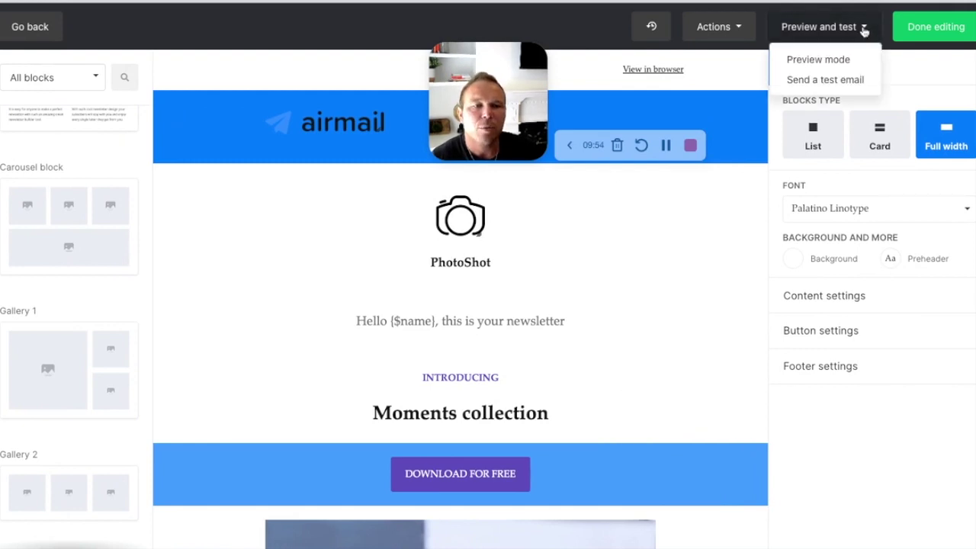
pyautogui.click(831, 80)
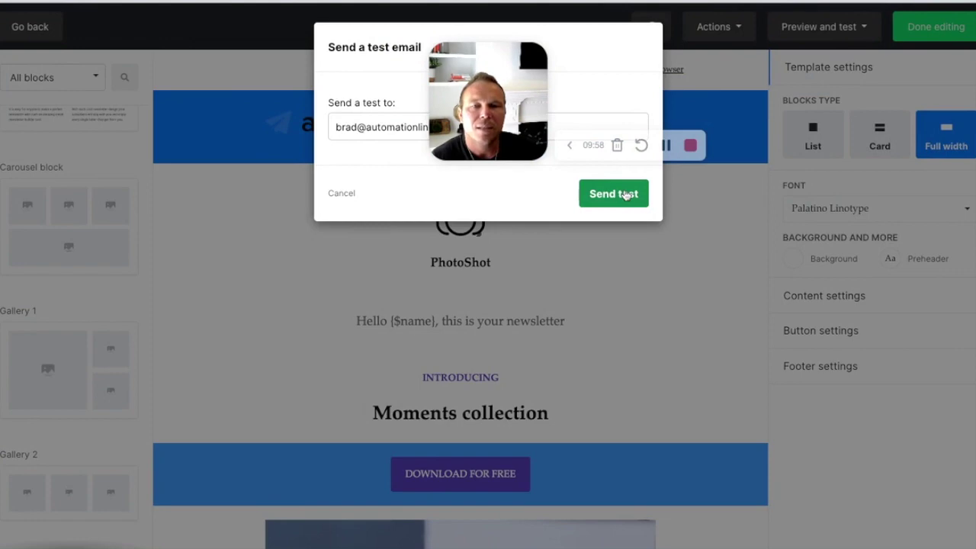
pyautogui.click(342, 195)
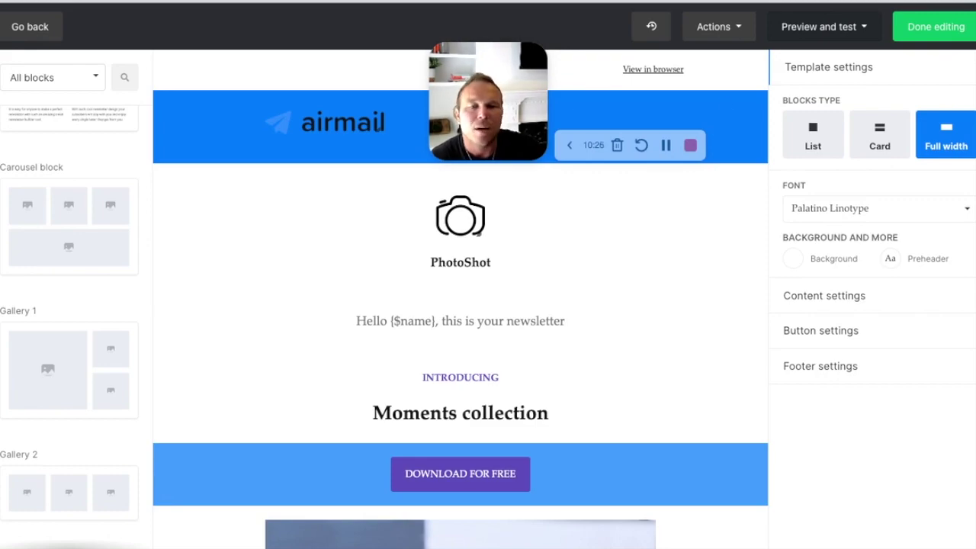
pyautogui.scroll(-10, 488, 365)
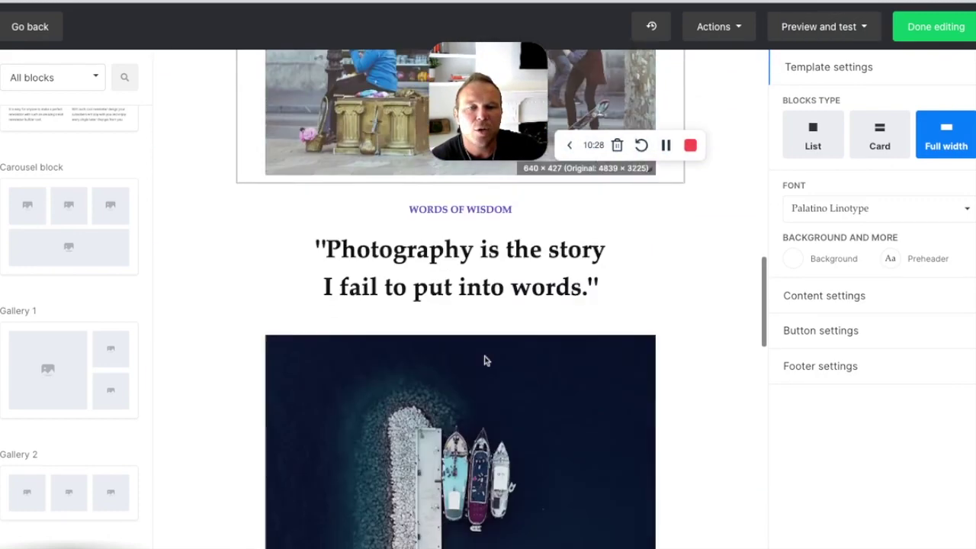
pyautogui.scroll(15, 481, 351)
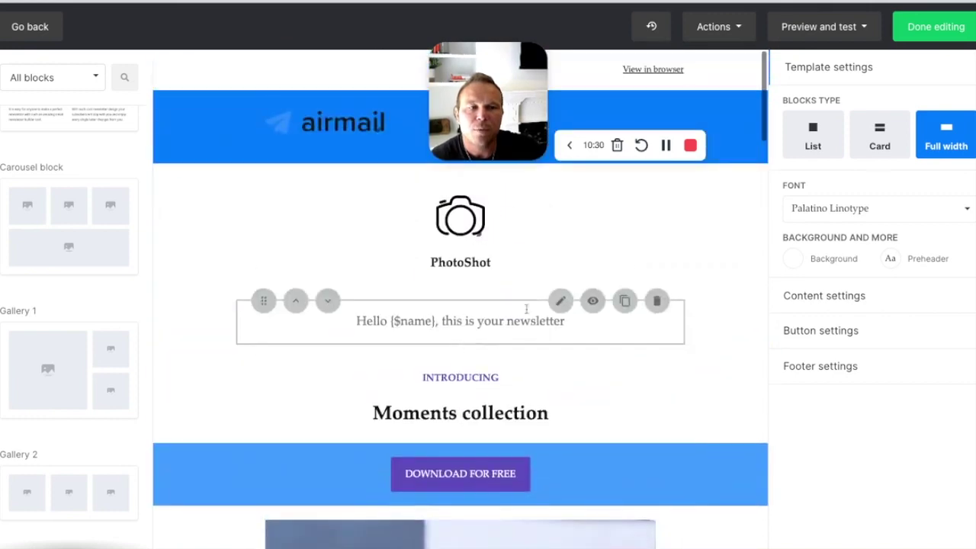
pyautogui.click(737, 27)
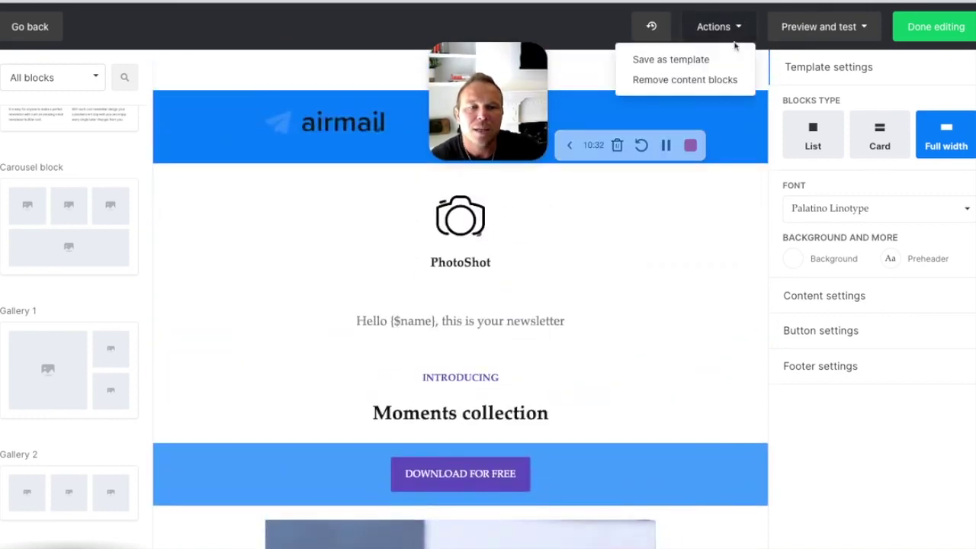
pyautogui.click(679, 59)
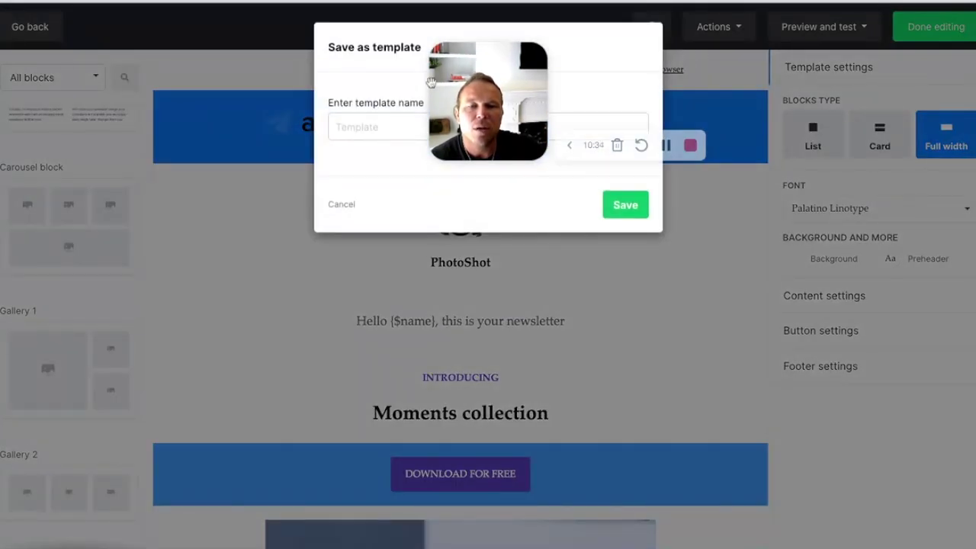
pyautogui.click(376, 127)
pyautogui.write('Weel')
pyautogui.press('BackSpace')
pyautogui.press('BackSpace')
pyautogui.write('ekly')
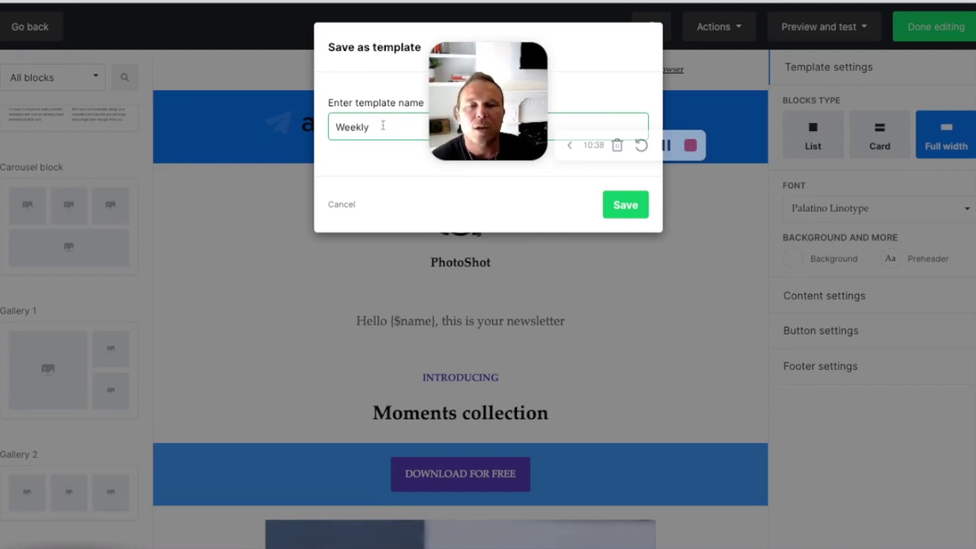
pyautogui.click(340, 204)
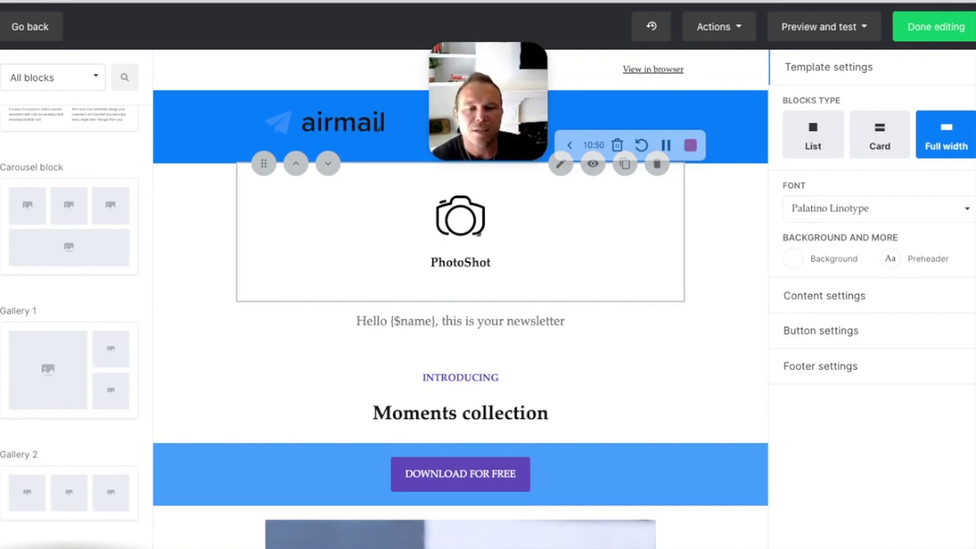
# Step: Finish editing and toggle All active subscribers on the Recipients page
pyautogui.click(950, 29)
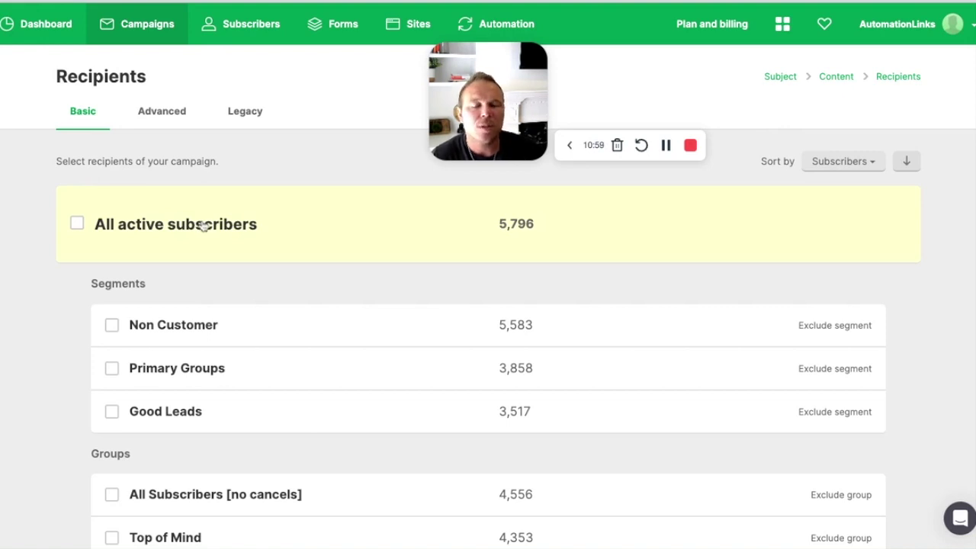
pyautogui.click(78, 224)
pyautogui.click(78, 224)
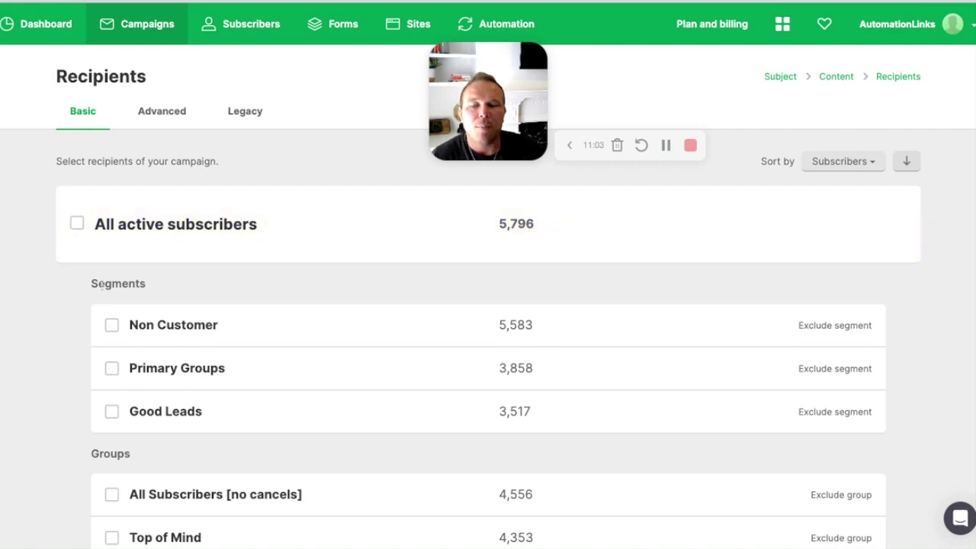
pyautogui.scroll(-3, 78, 290)
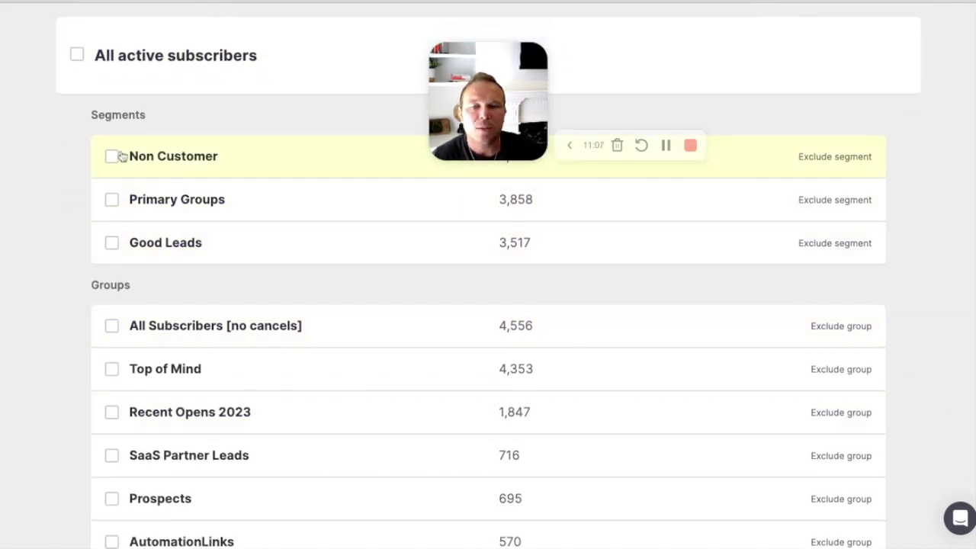
pyautogui.scroll(3, 122, 153)
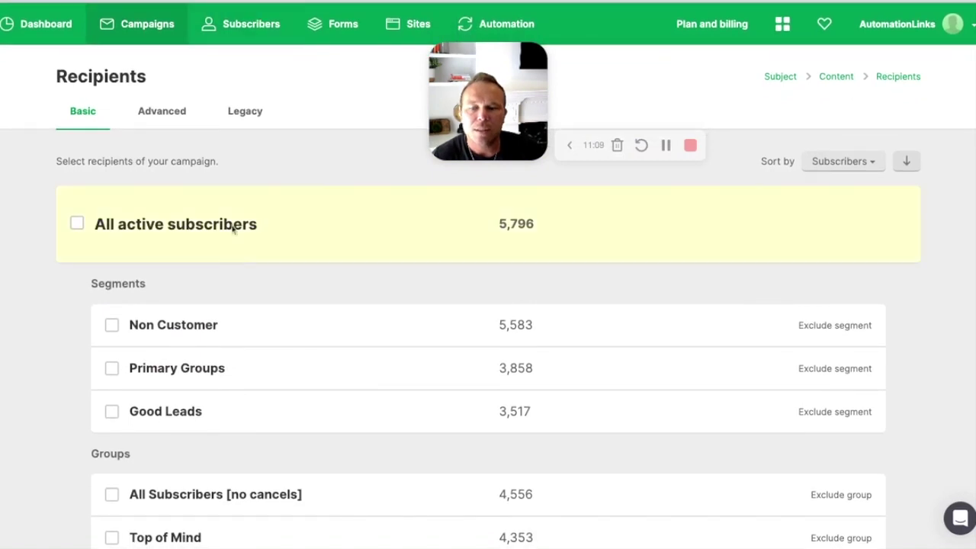
pyautogui.scroll(-5, 233, 244)
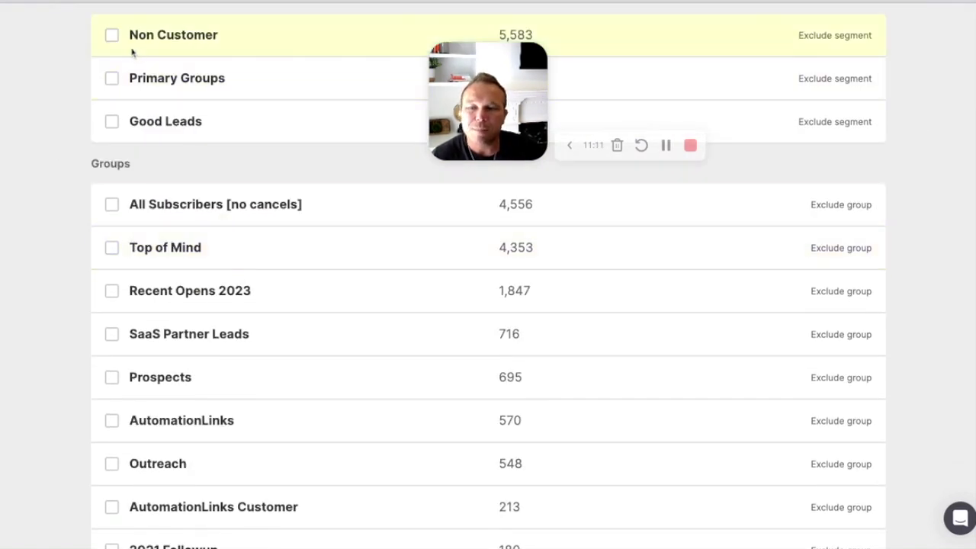
# Step: Reselect all active subscribers (5,796 recipients) and continue to Review and confirm
pyautogui.click(113, 249)
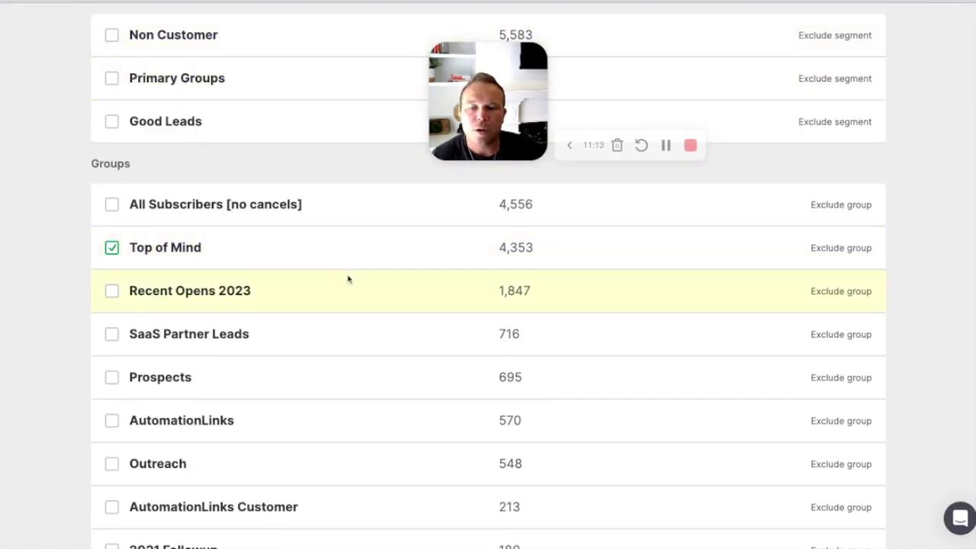
pyautogui.scroll(5, 343, 274)
pyautogui.click(120, 225)
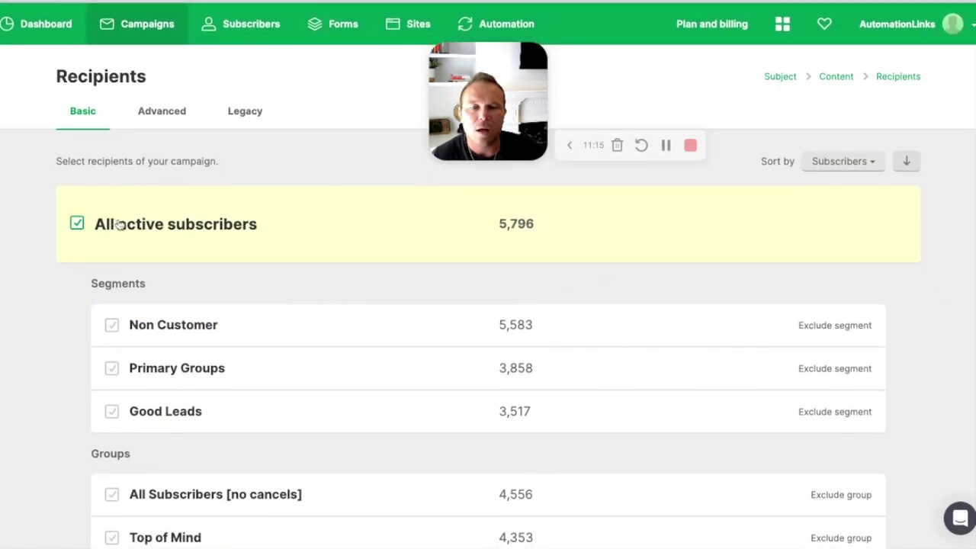
pyautogui.scroll(-4, 120, 224)
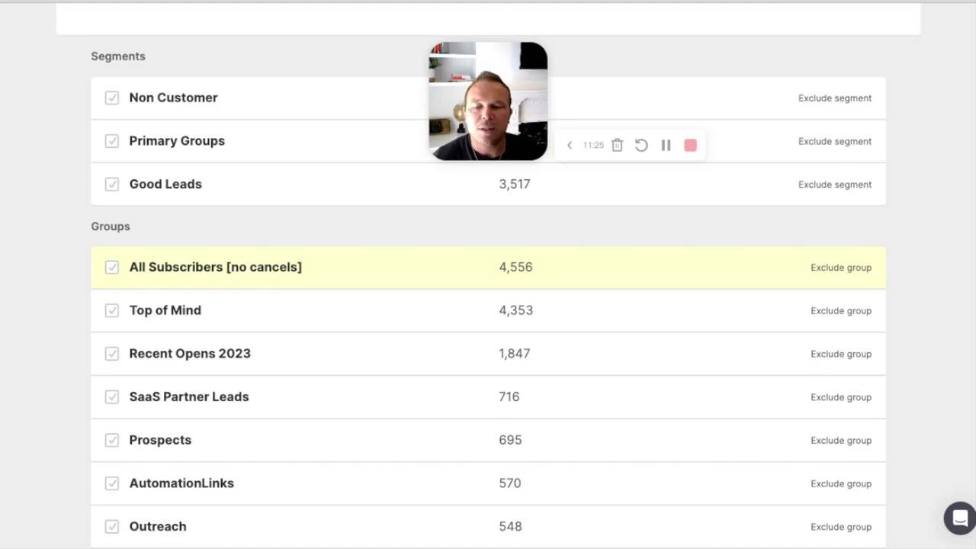
pyautogui.scroll(4, 312, 361)
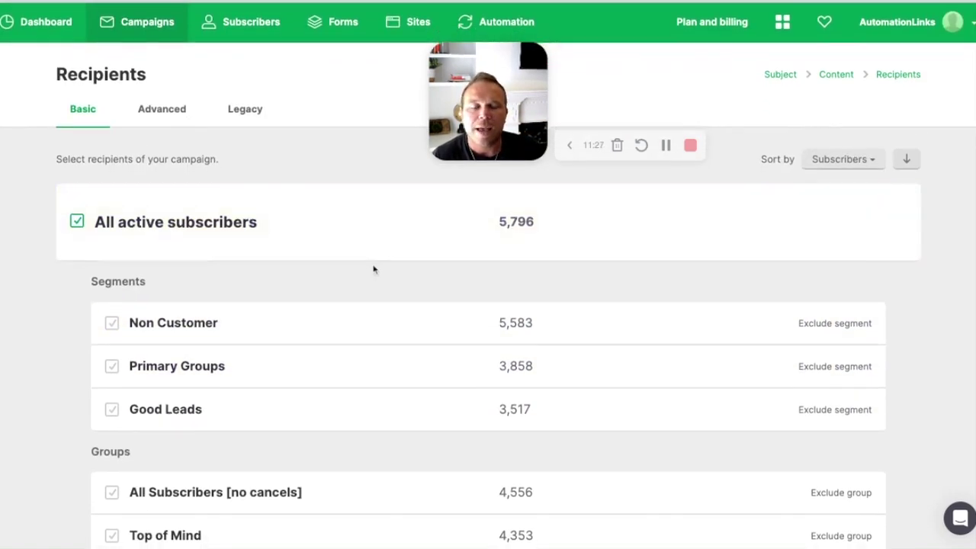
pyautogui.scroll(-15, 374, 268)
pyautogui.click(155, 491)
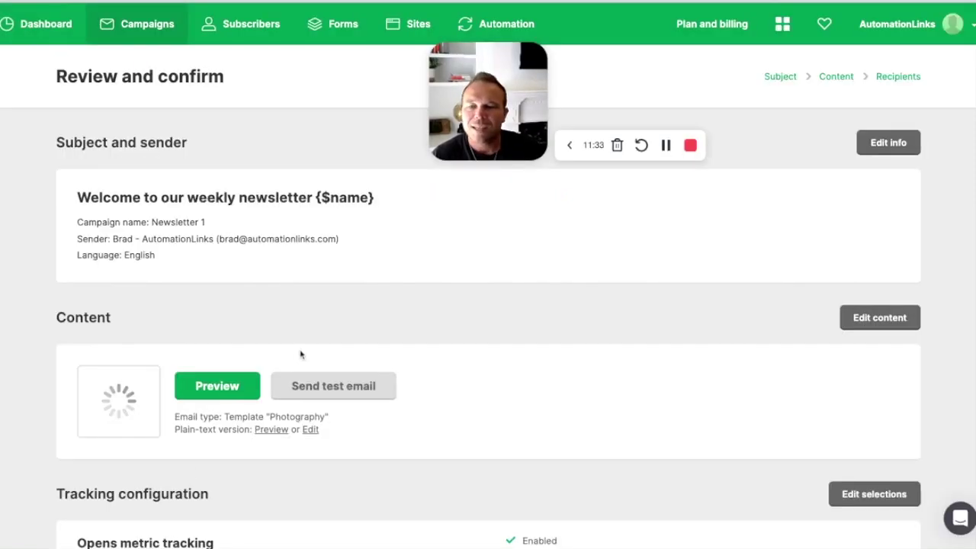
# Step: Scroll the review summary, checking subject and sender, Photography content, tracking and 5,796 recipients
pyautogui.scroll(-4, 301, 355)
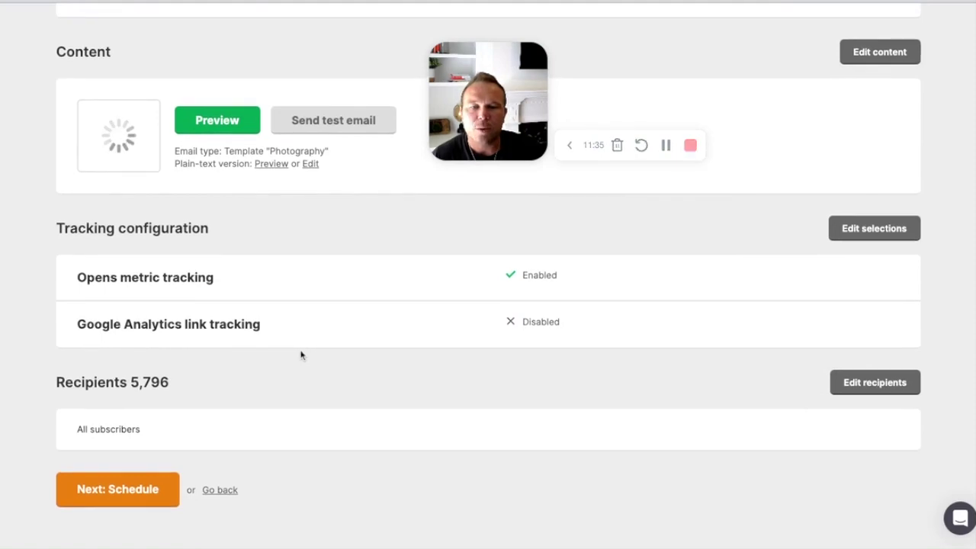
pyautogui.scroll(5, 301, 355)
pyautogui.moveTo(78, 192); pyautogui.dragTo(161, 256)
pyautogui.scroll(-1, 581, 290)
pyautogui.scroll(-3, 581, 291)
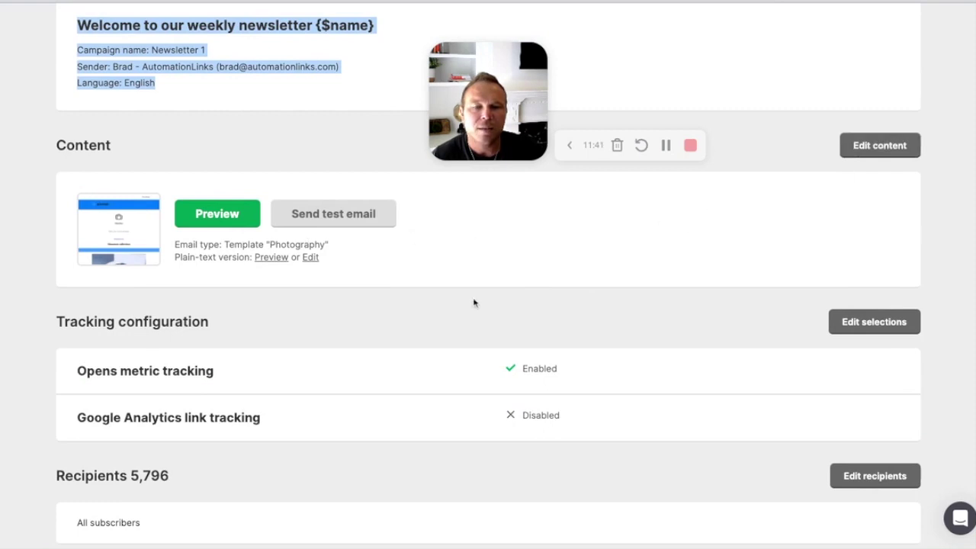
pyautogui.scroll(-1, 473, 301)
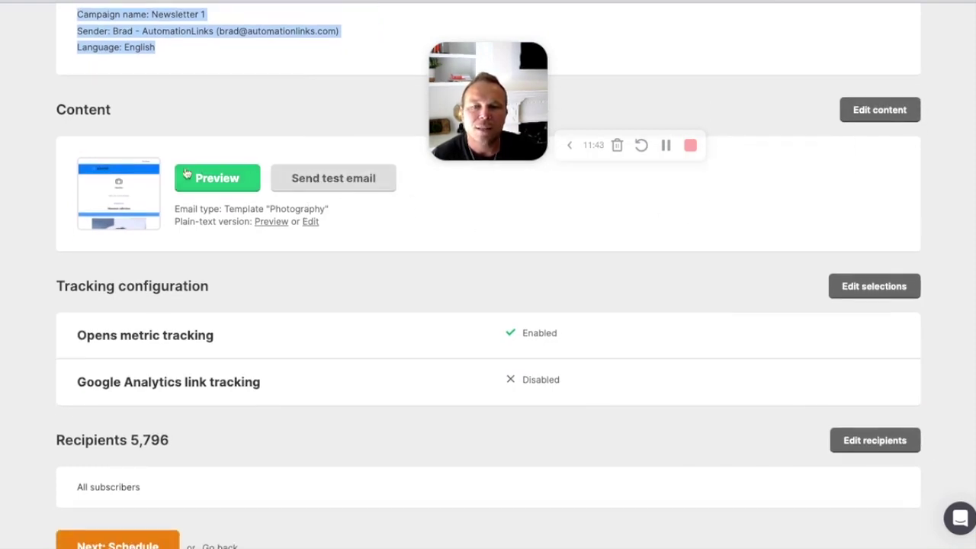
pyautogui.click(229, 179)
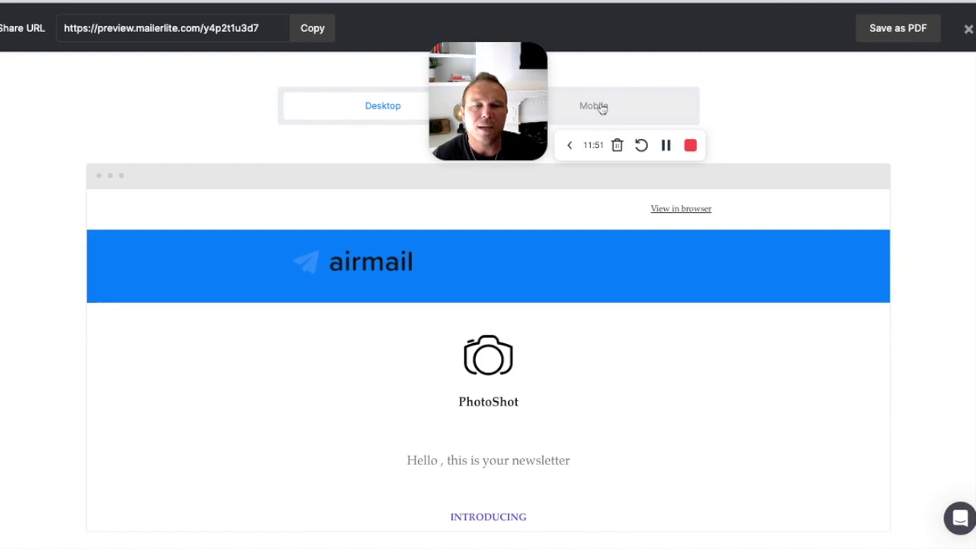
pyautogui.click(601, 109)
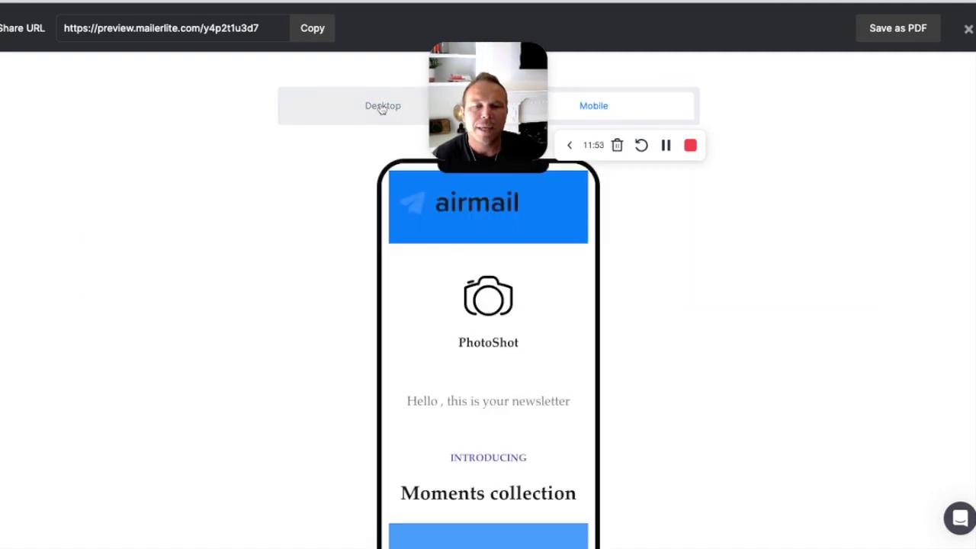
pyautogui.click(354, 112)
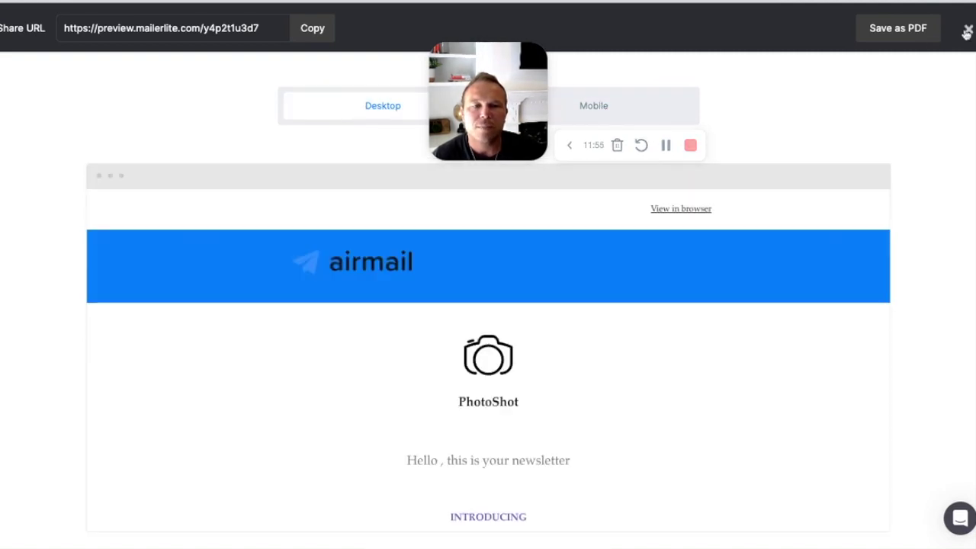
pyautogui.click(967, 32)
pyautogui.scroll(-1, 581, 343)
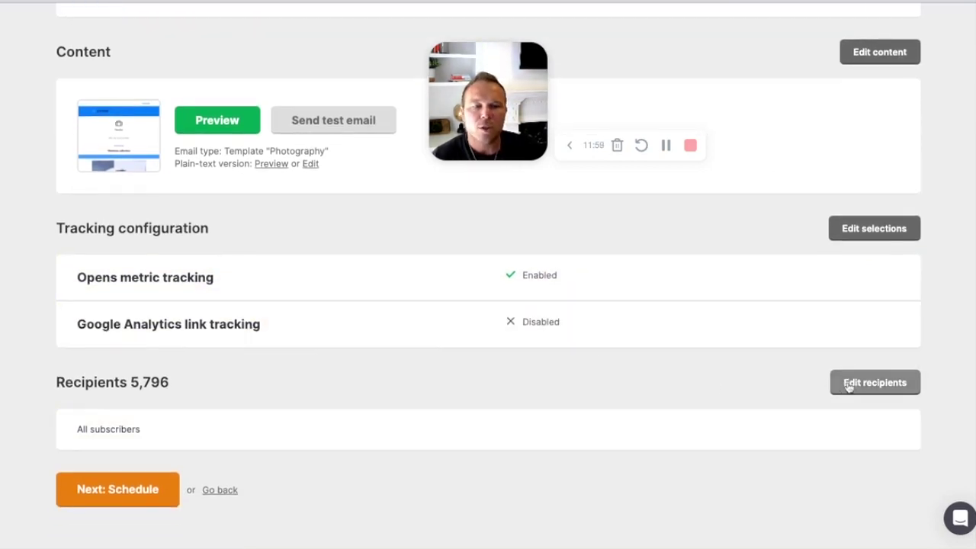
# Step: Schedule the campaign for later with time-zone-based delivery on 2023-09-01 at 15:15
pyautogui.click(150, 487)
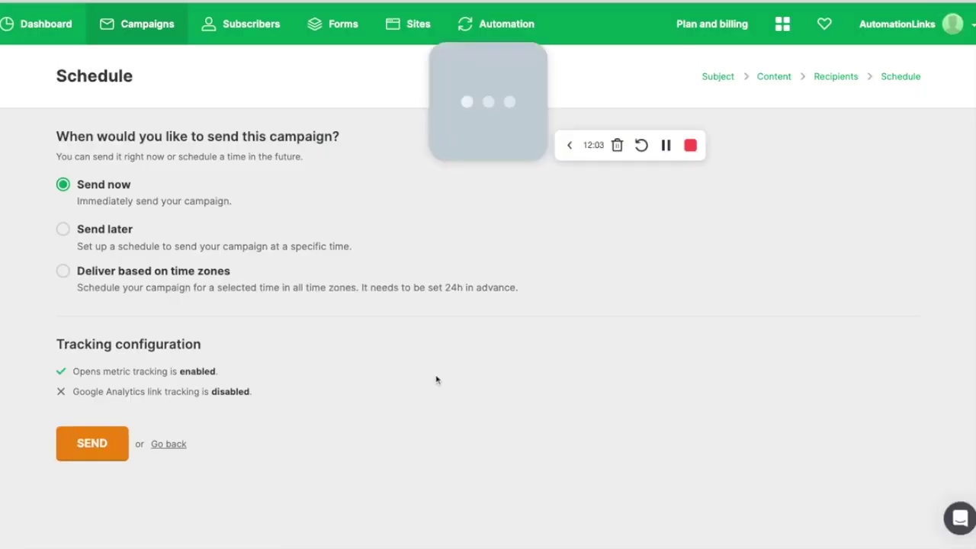
pyautogui.click(63, 229)
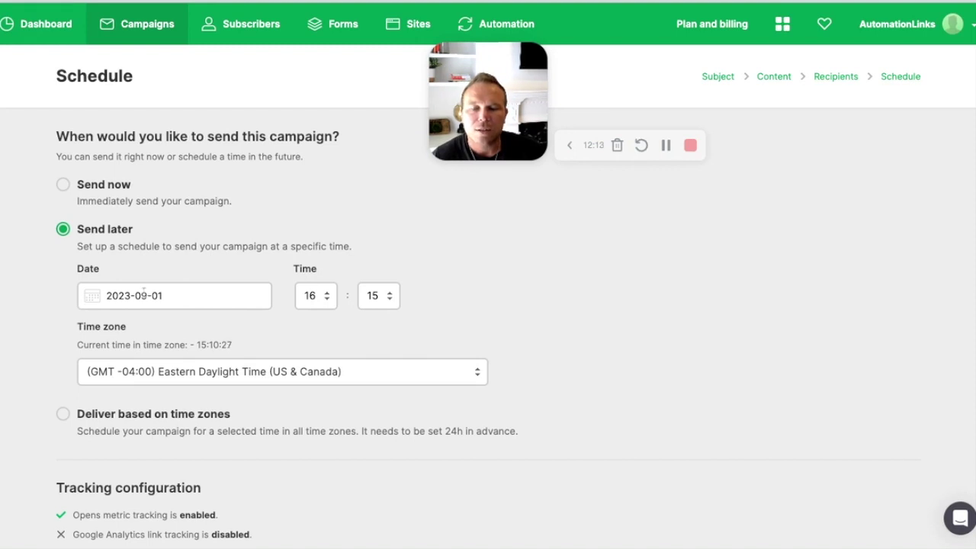
pyautogui.scroll(-1, 295, 409)
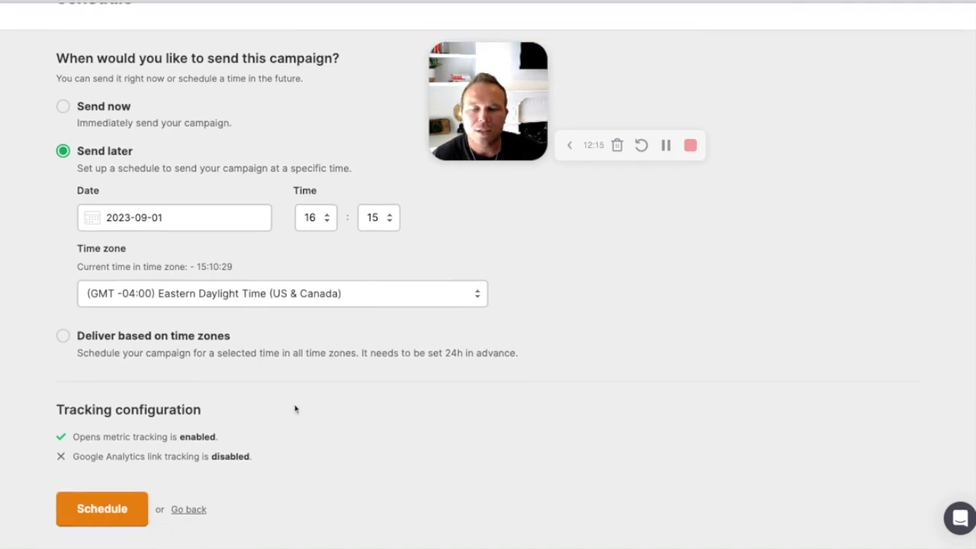
pyautogui.click(185, 318)
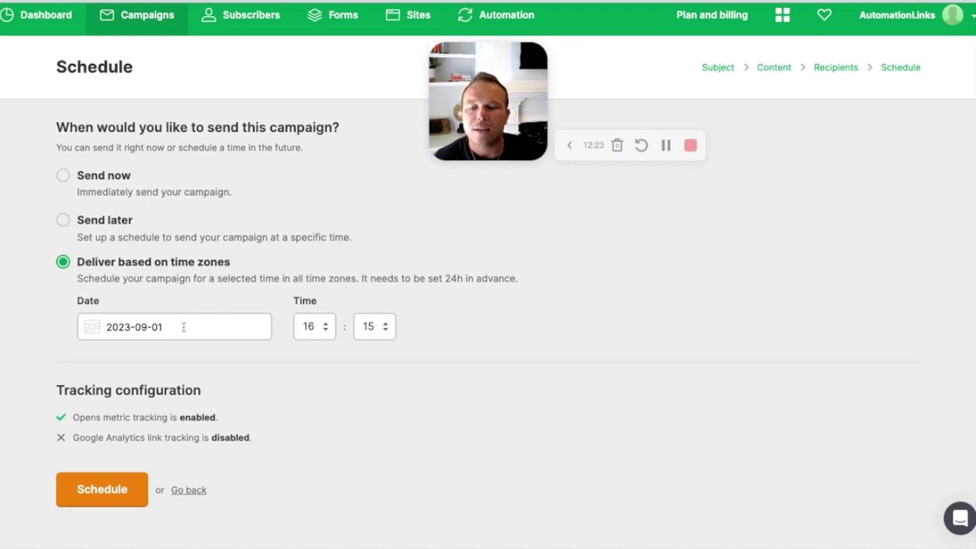
pyautogui.scroll(-1, 316, 328)
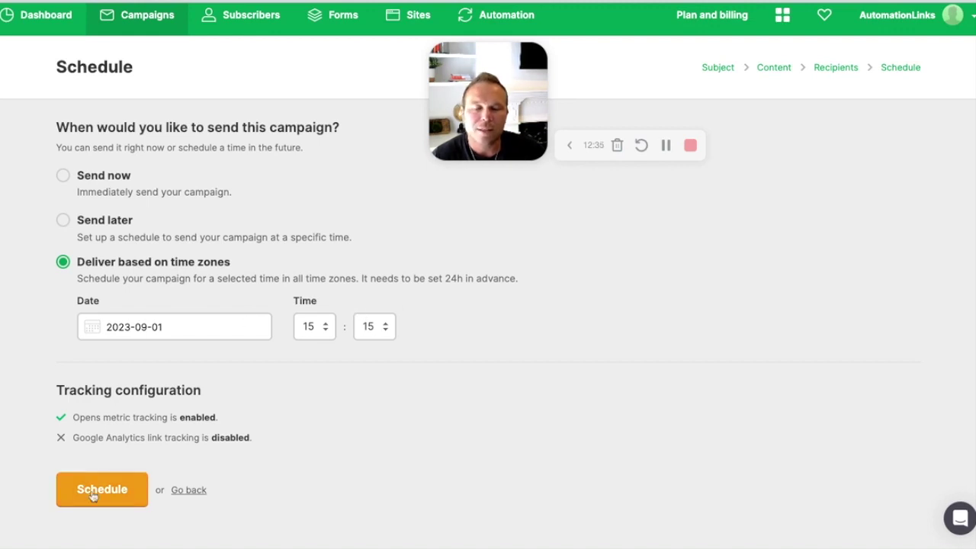
pyautogui.scroll(1, 257, 208)
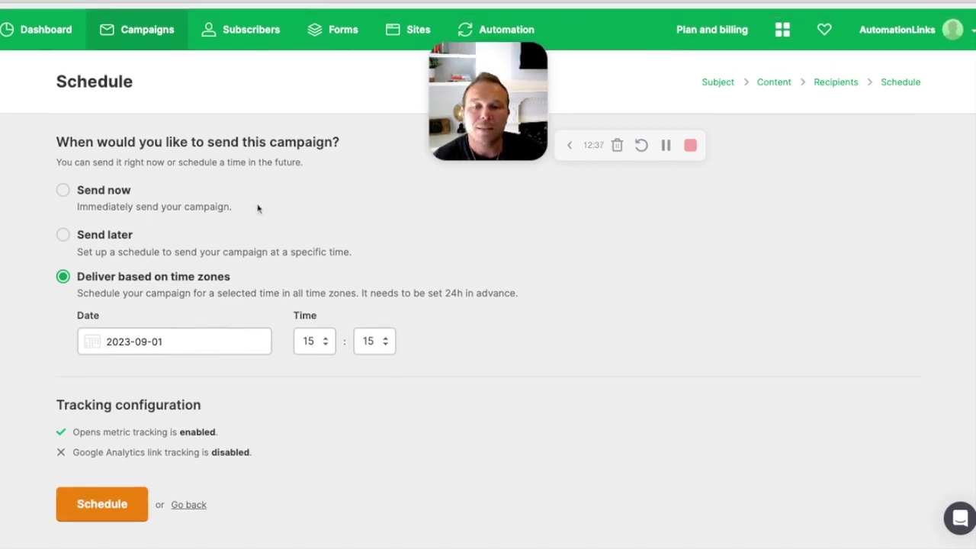